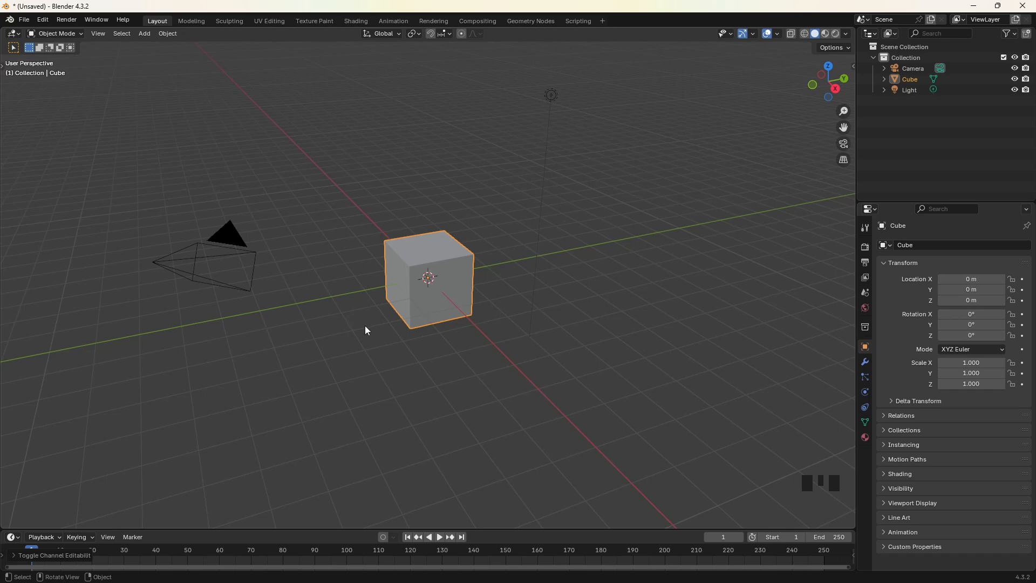
- Examine the default cube from different angles and distances by orbiting, panning and zooming the 3D view
mouse_move(459, 341)
middle_mouse_down()
mouse_move(511, 355)
mouse_move(419, 320)
mouse_move(510, 328)
mouse_move(460, 344)
mouse_move(479, 342)
middle_mouse_up()
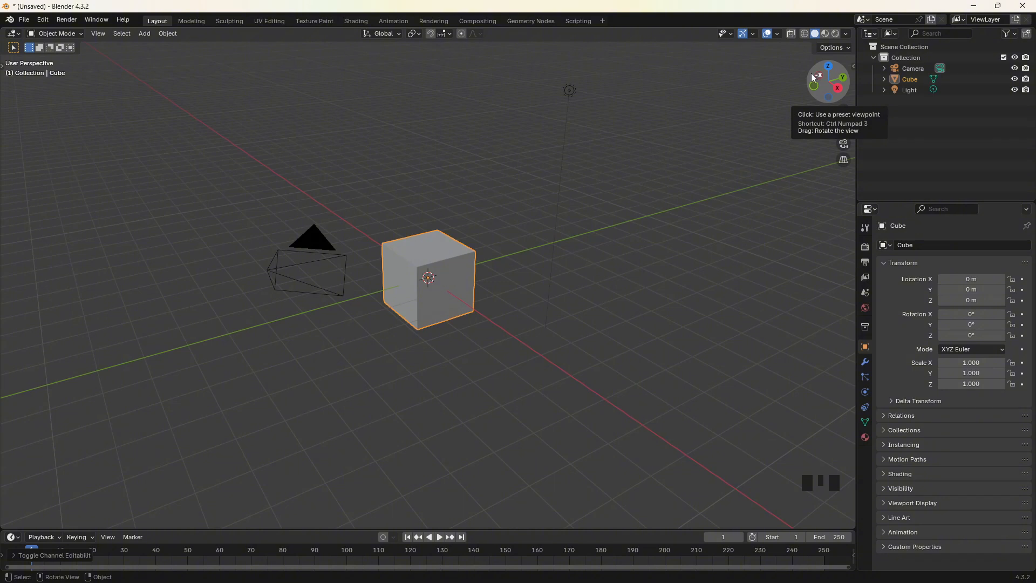
left_click_drag(813, 75, 720, 86)
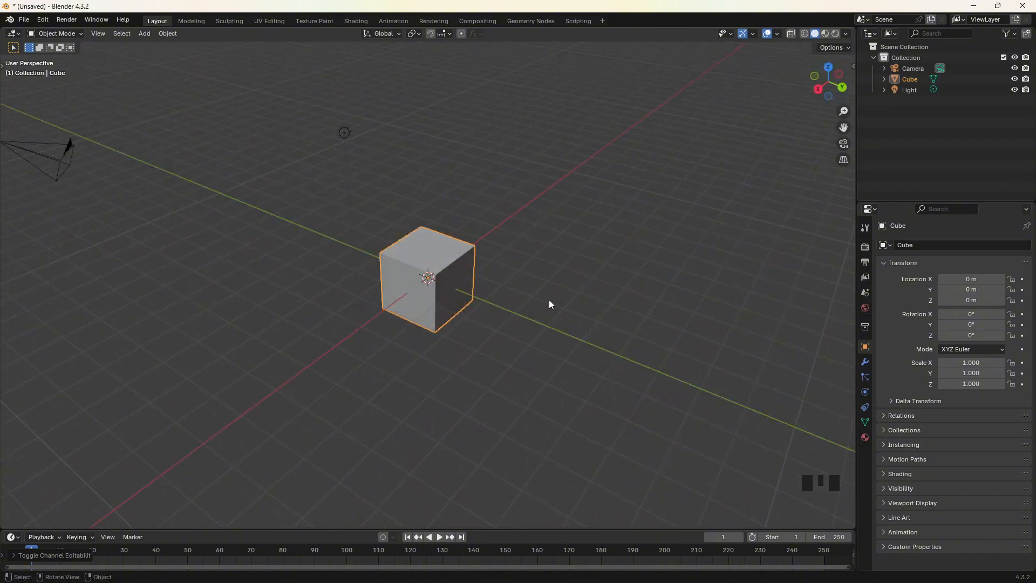
mouse_move(578, 300)
middle_mouse_down("shift")
mouse_move(500, 286)
mouse_move(400, 303)
mouse_move(572, 293)
mouse_move(687, 310)
mouse_move(389, 295)
mouse_move(536, 287)
mouse_move(733, 301)
mouse_move(372, 297)
mouse_move(703, 296)
mouse_move(477, 287)
mouse_move(568, 291)
mouse_move(604, 310)
mouse_move(578, 302)
middle_mouse_up("shift")
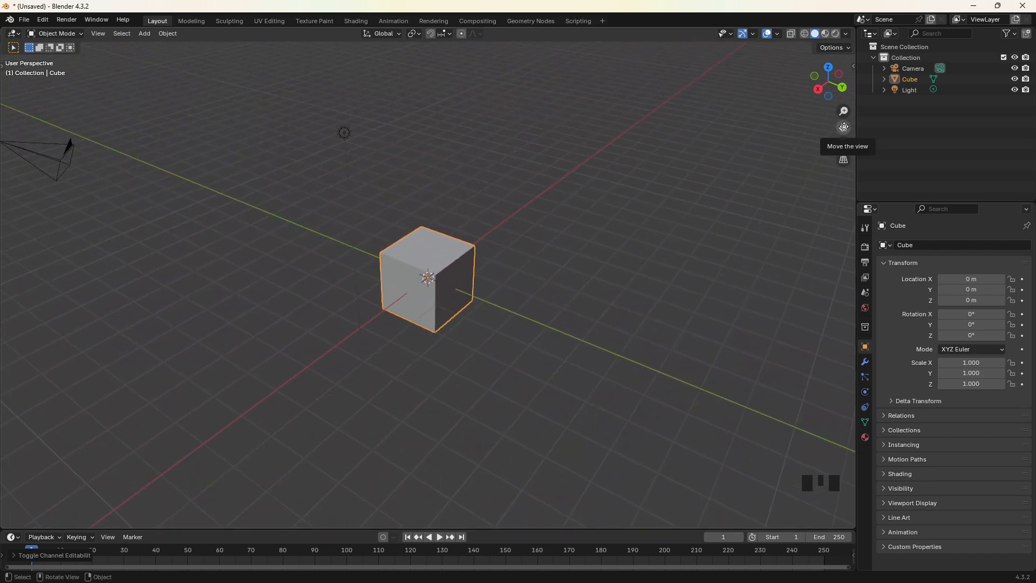
left_click_drag(844, 126, 882, 117)
scroll(519, 290, "up", 3)
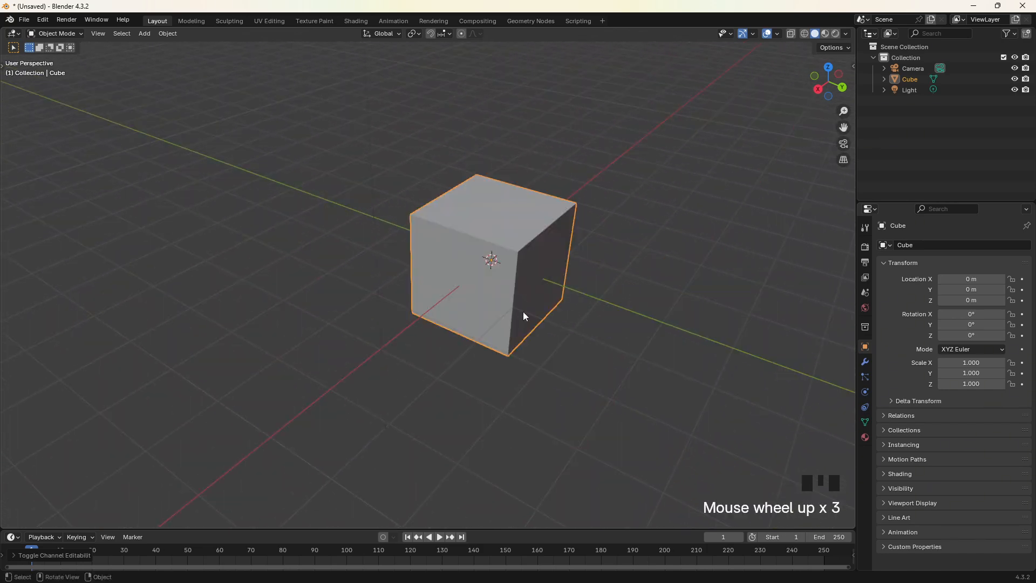
scroll(519, 305, "down", 5)
scroll(519, 306, "up", 6)
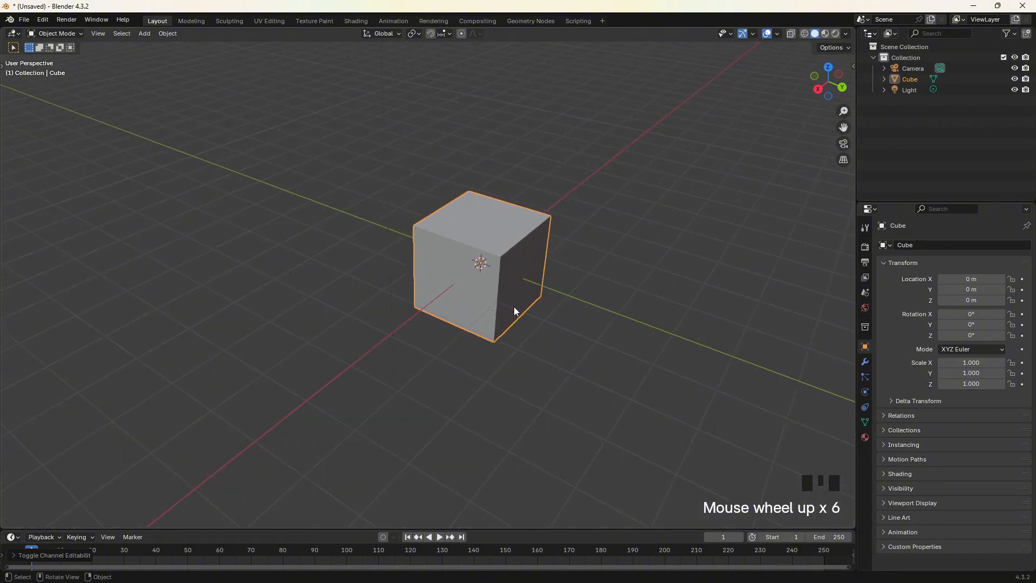
middle_click_drag(490, 247, 512, 222, "ctrl")
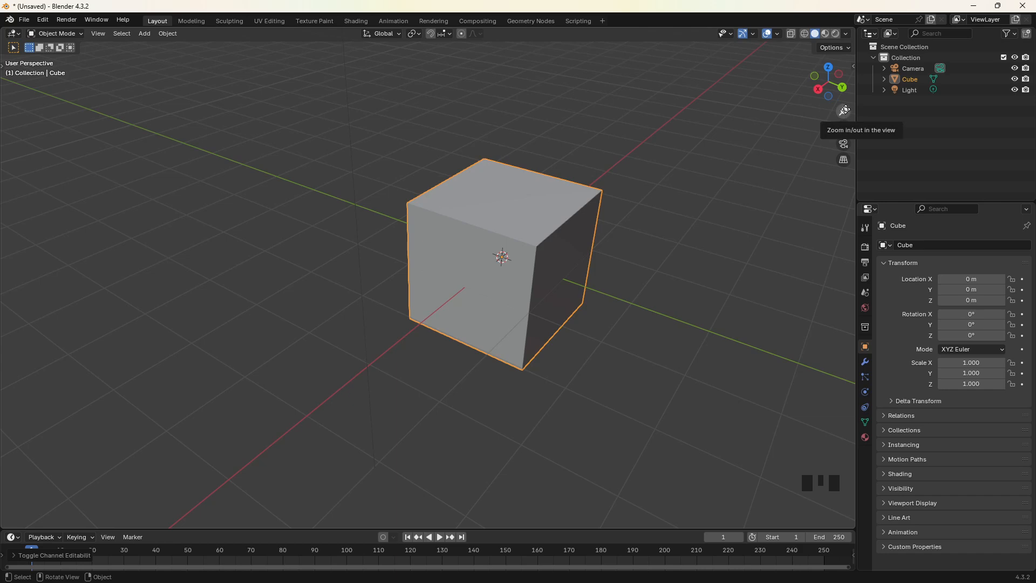
mouse_move(844, 110)
left_mouse_down()
mouse_move(854, 116)
mouse_move(87, 120)
mouse_move(166, 167)
mouse_move(108, 134)
mouse_move(843, 112)
mouse_move(844, 227)
mouse_move(844, 102)
left_mouse_up()
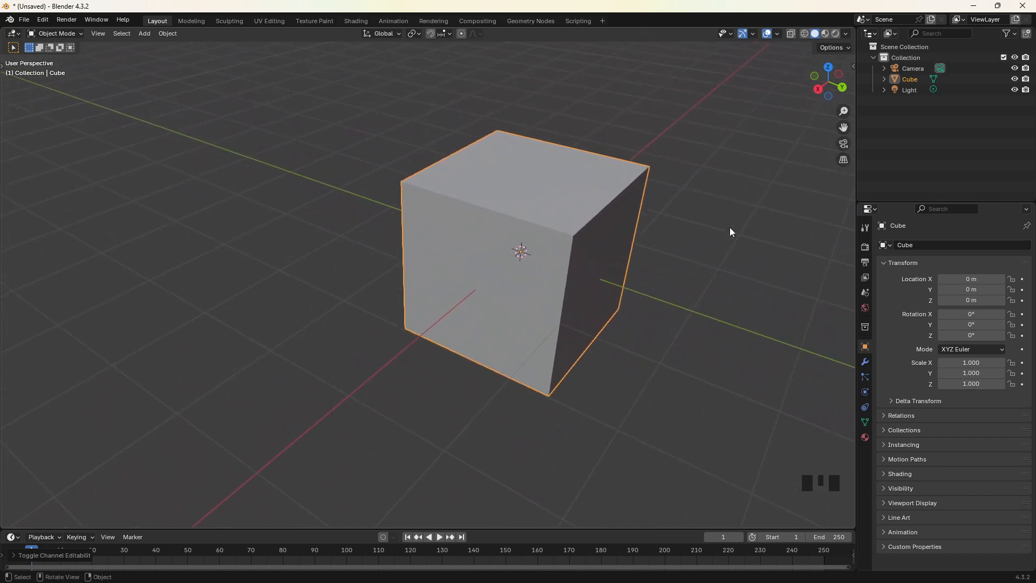
- Pan the view away from the selected cube and frame the cube in the viewport again
middle_click_drag(729, 228, 290, 265, "shift")
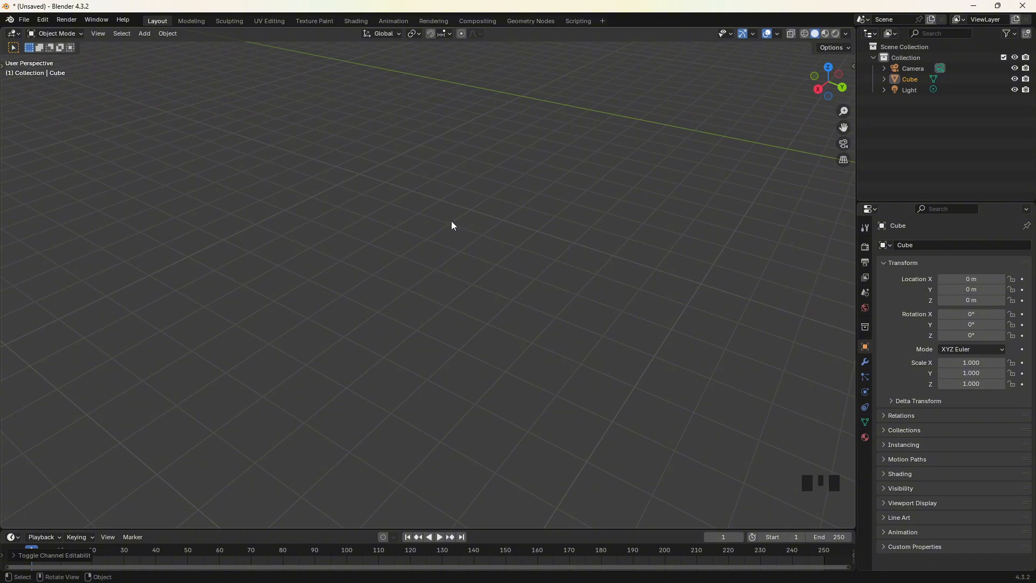
key("KP_Decimal")
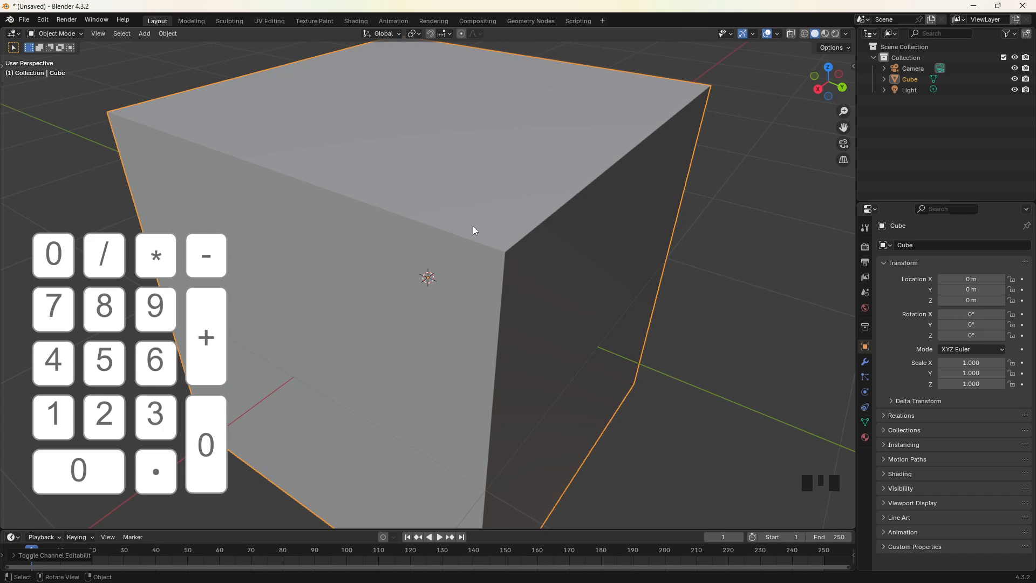
scroll(473, 227, "down", 6)
middle_click_drag(416, 231, 795, 234, "shift")
key("KP_Decimal")
key("KP_Decimal")
key("KP_Decimal")
key("KP_Decimal")
key("KP_Decimal")
key("KP_Decimal")
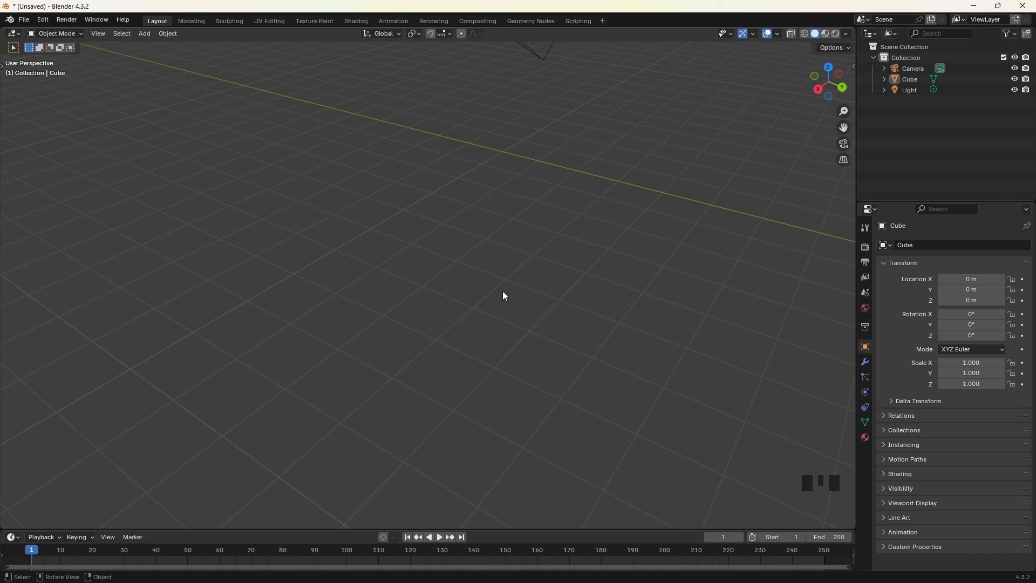
- Select the Cube object by its name in the scene collection and frame it in the viewport
left_click(908, 79)
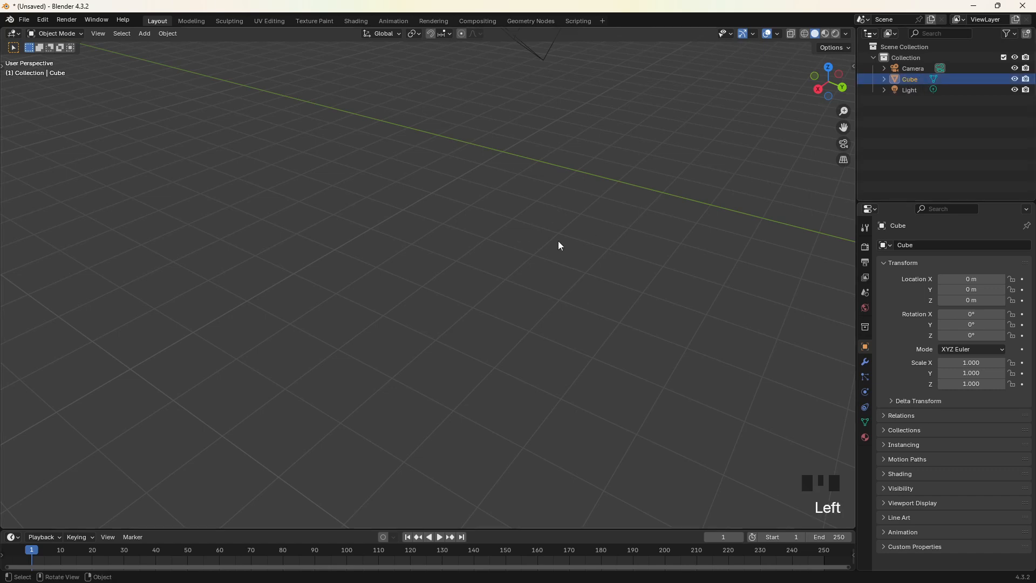
key("KP_Decimal")
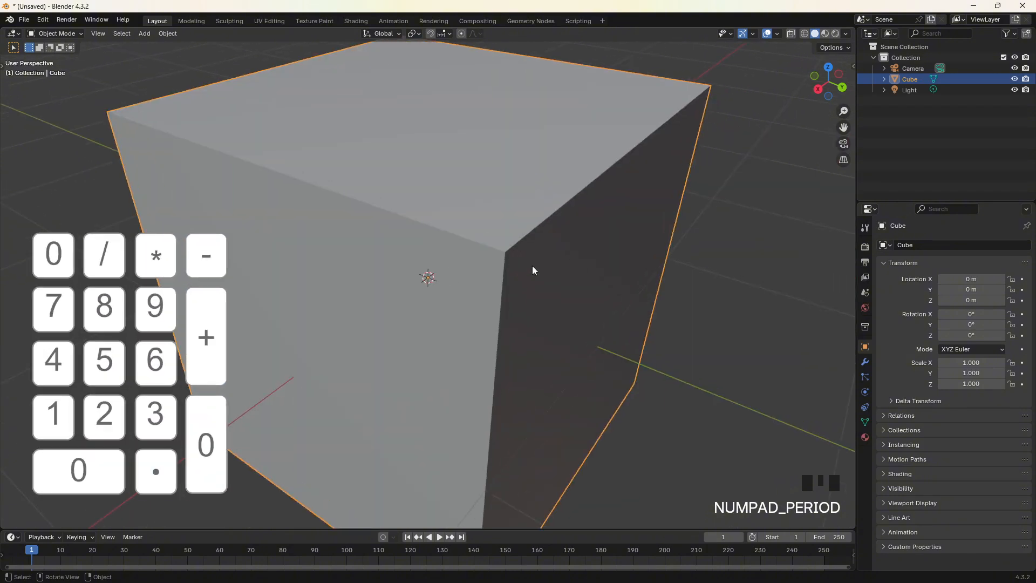
scroll(519, 257, "down", 7)
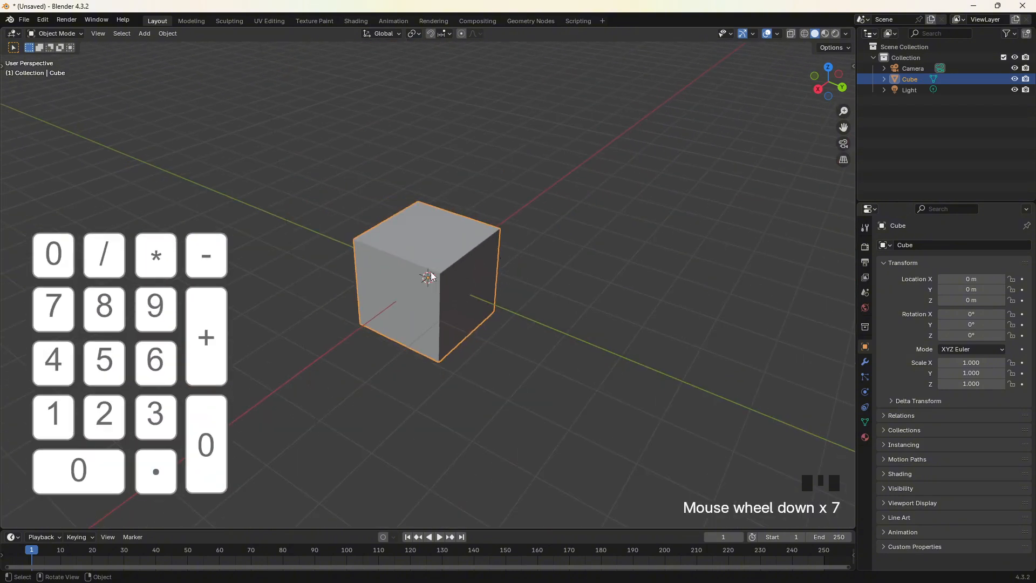
- Select the camera, cube and light together and frame all three in the view
middle_click_drag(335, 275, 173, 257, "shift")
left_click(305, 236)
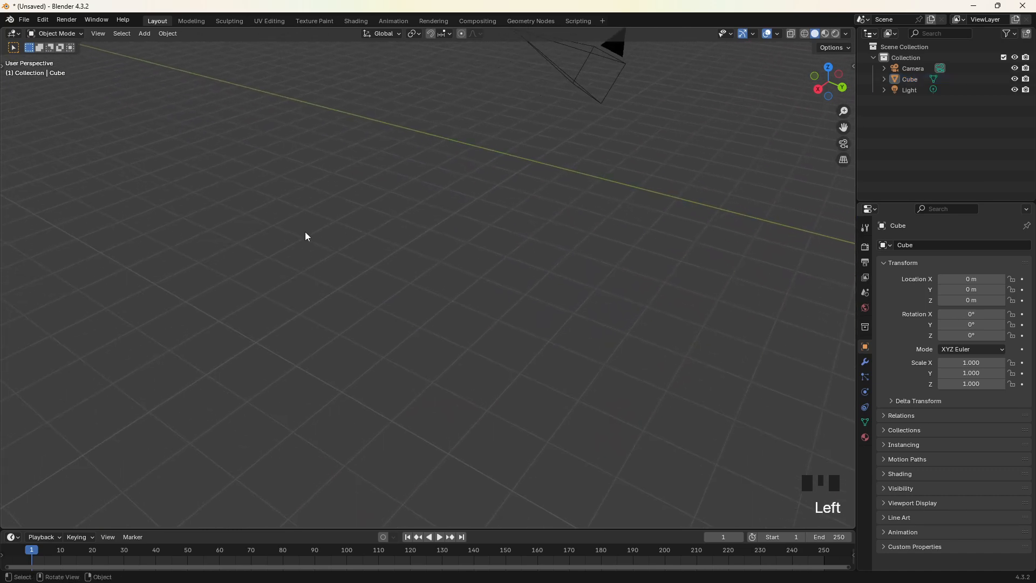
middle_click_drag(420, 291, 536, 236, "shift")
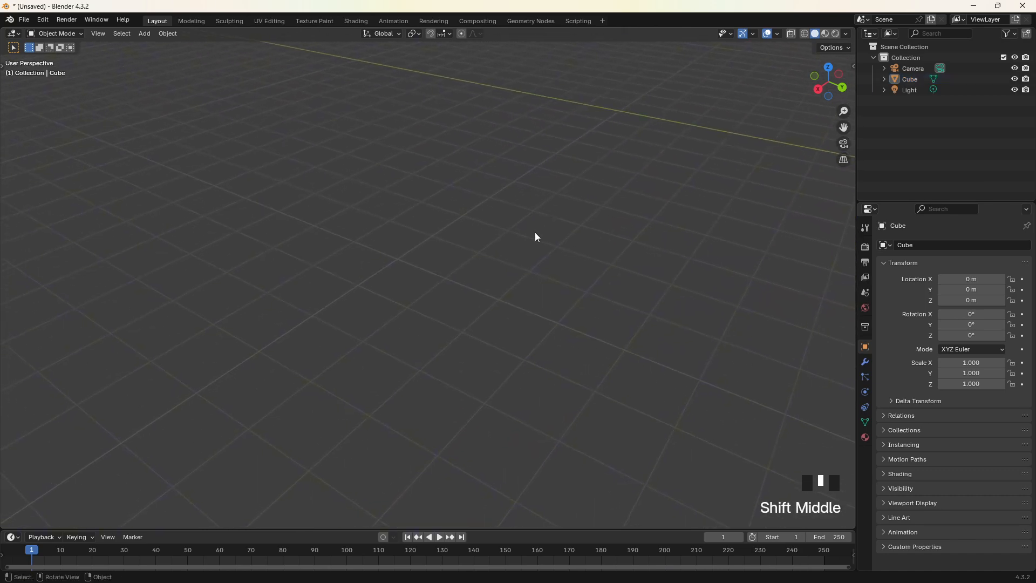
key("a")
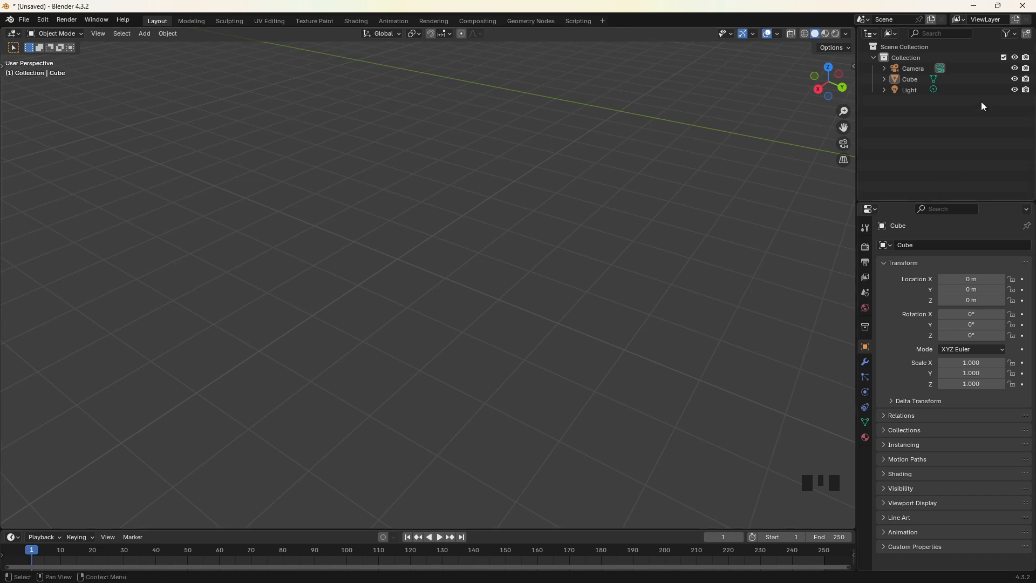
key("a")
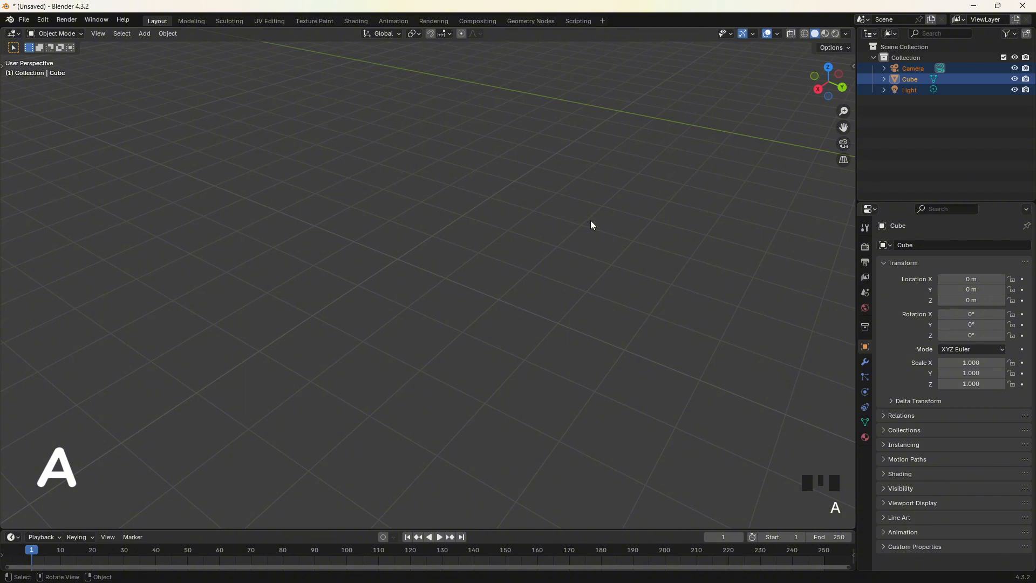
key("KP_Decimal")
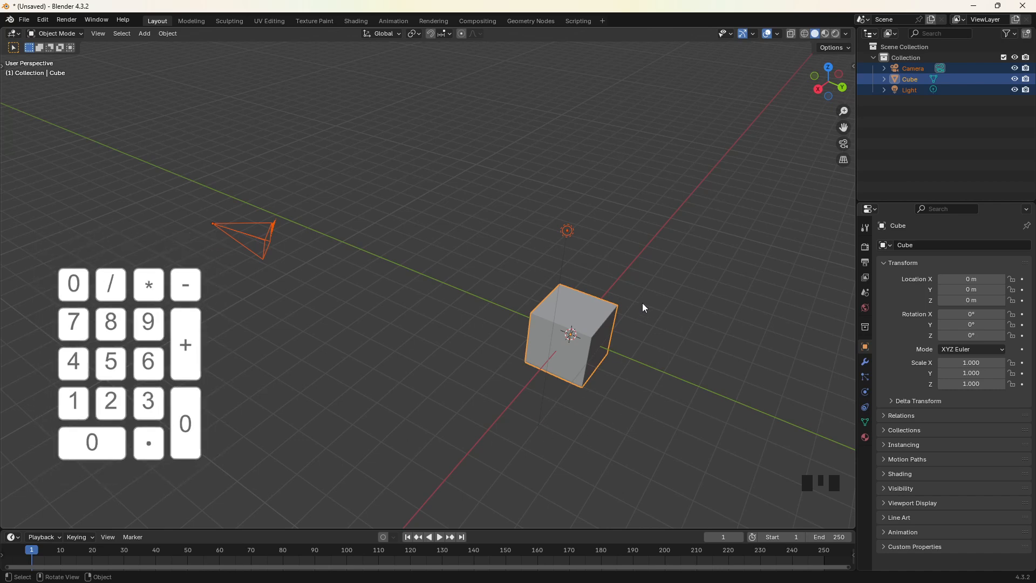
middle_click_drag(569, 300, 430, 287)
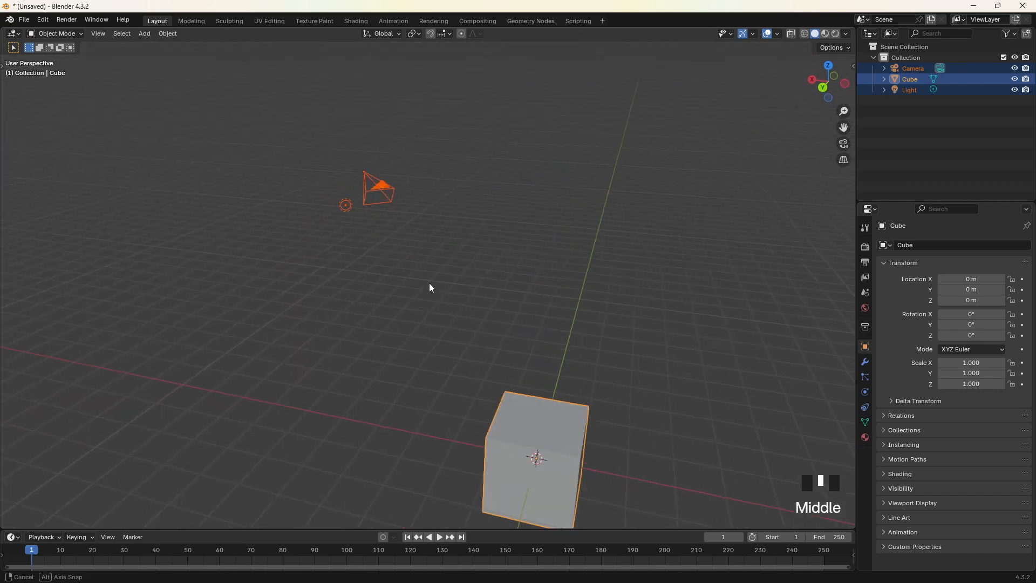
- Pan away from the selected objects and bring them back with the Frame Selected command
middle_click_drag(536, 342, 339, 230, "shift")
left_click(100, 34)
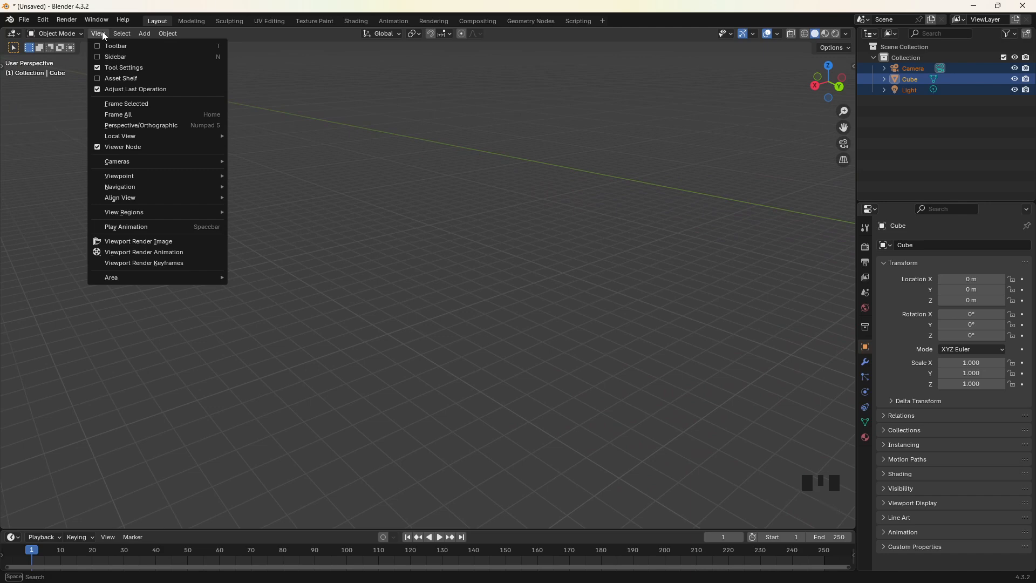
left_click(135, 104)
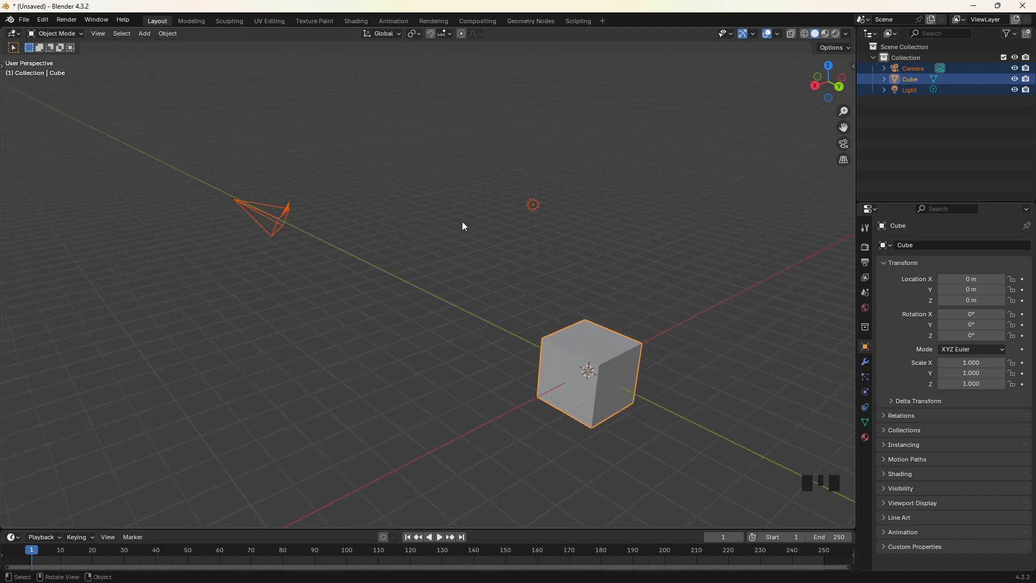
- Select only the cube, dropping the camera and light from the selection
left_click(521, 355)
middle_click_drag(521, 355, 654, 302)
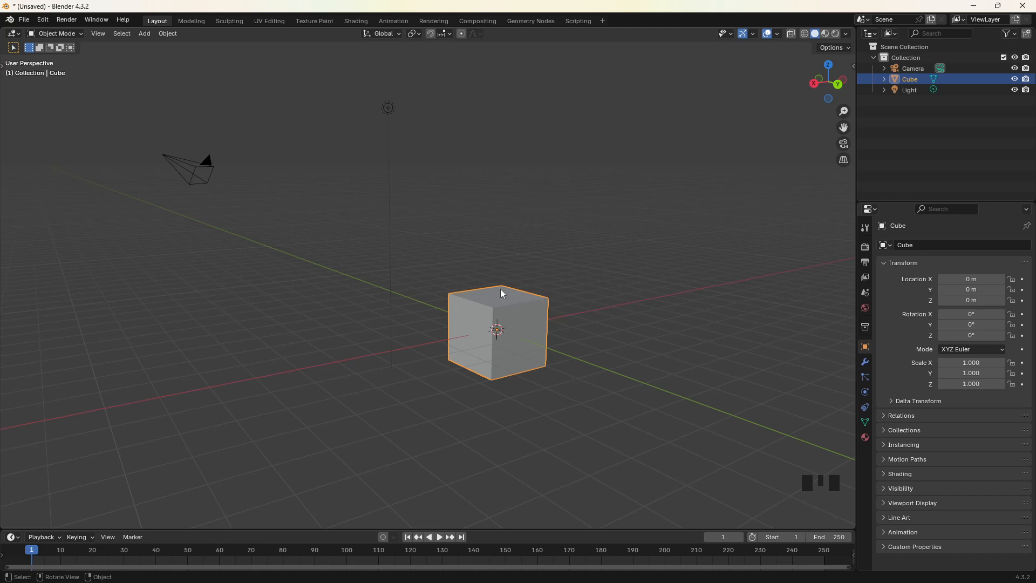
middle_click_drag(572, 297, 548, 301, "shift")
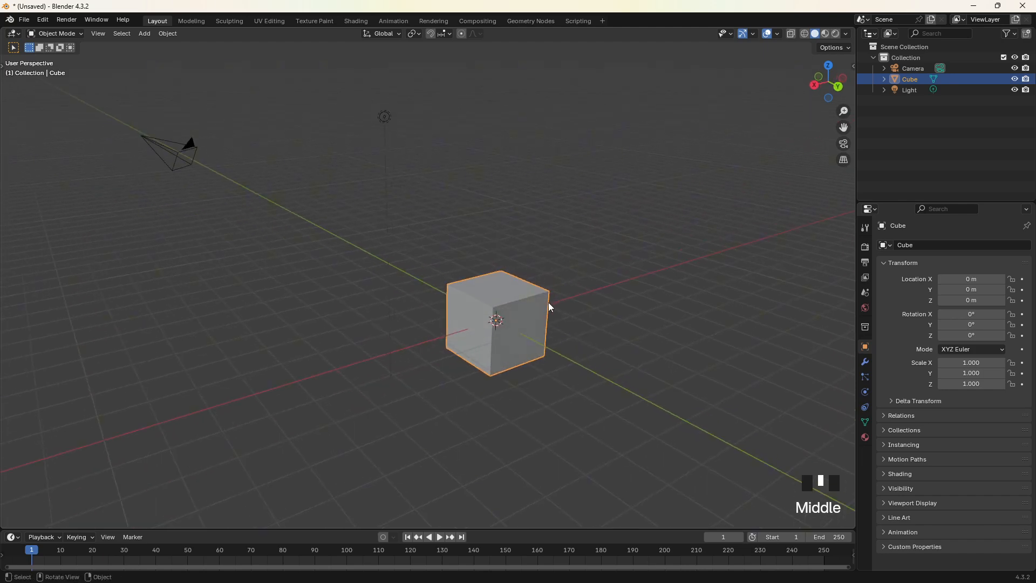
- Try moving the cube freely, along the global Y, X and Z axes in turn, and cancel the move
key("g")
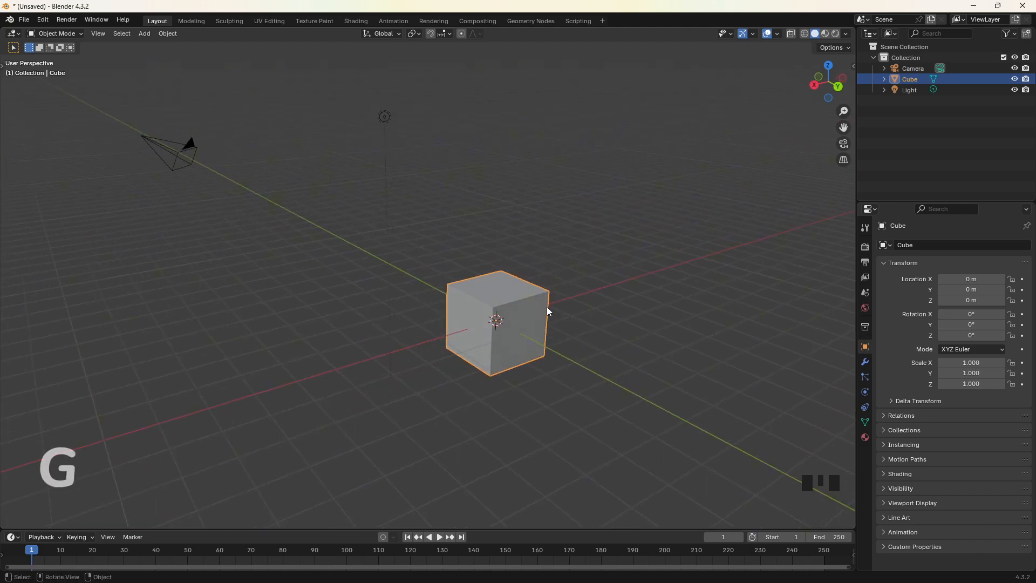
key("g")
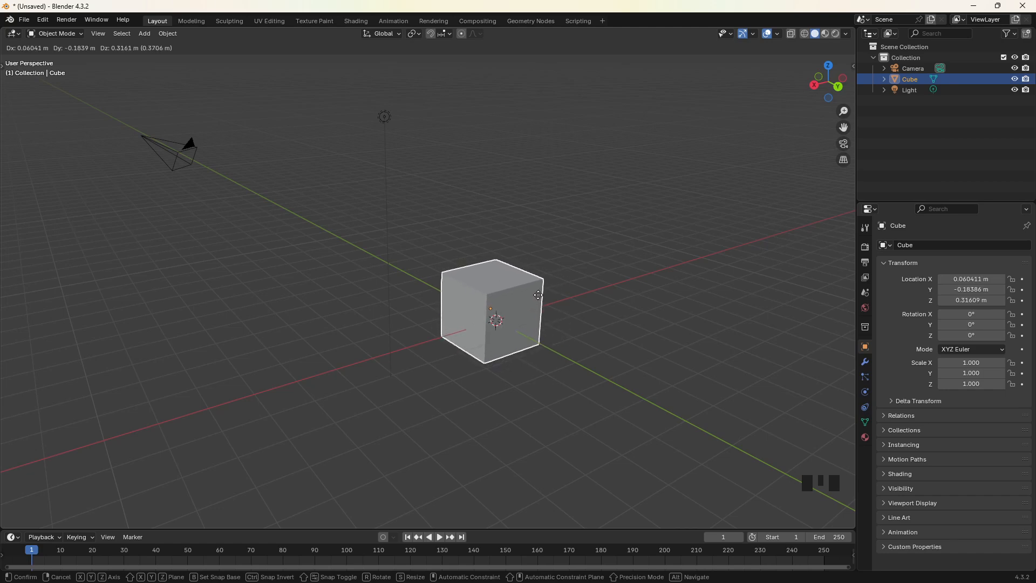
key("g")
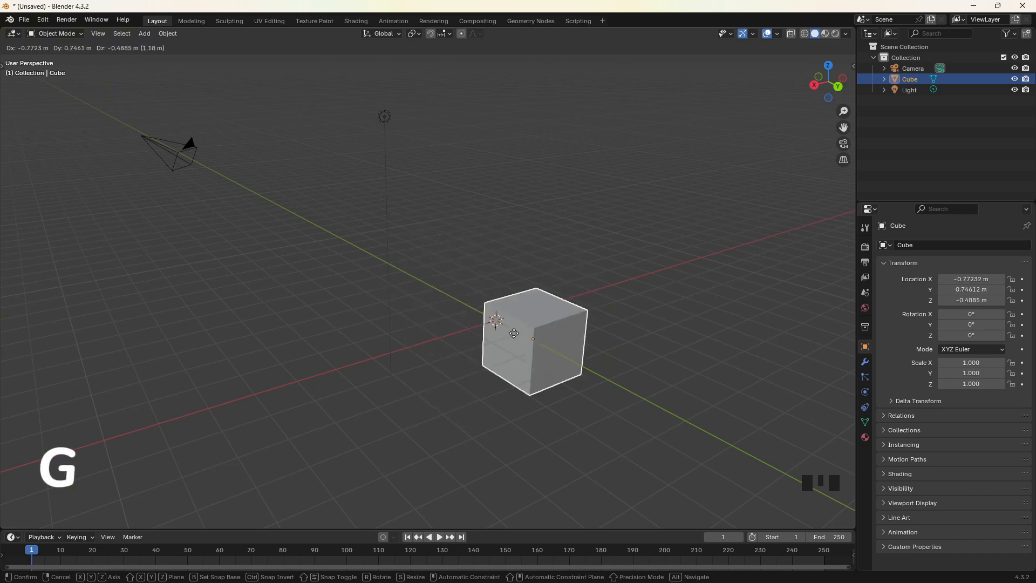
key("y")
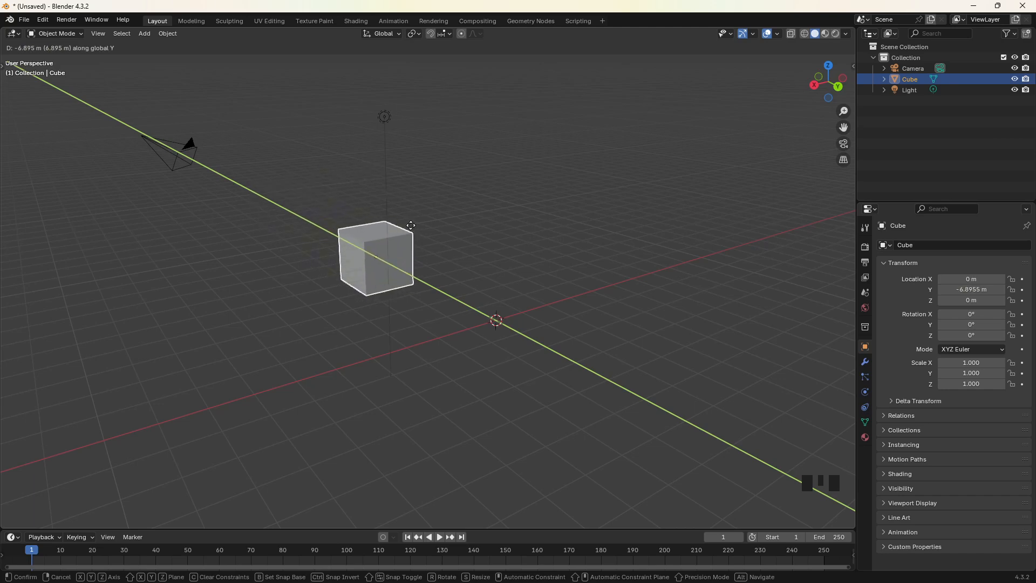
key("x")
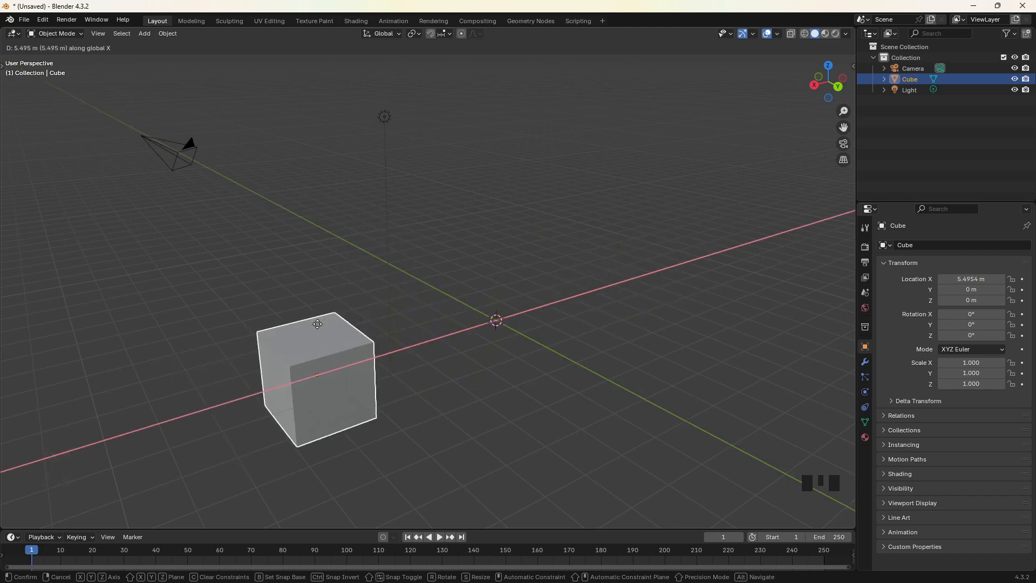
key("z")
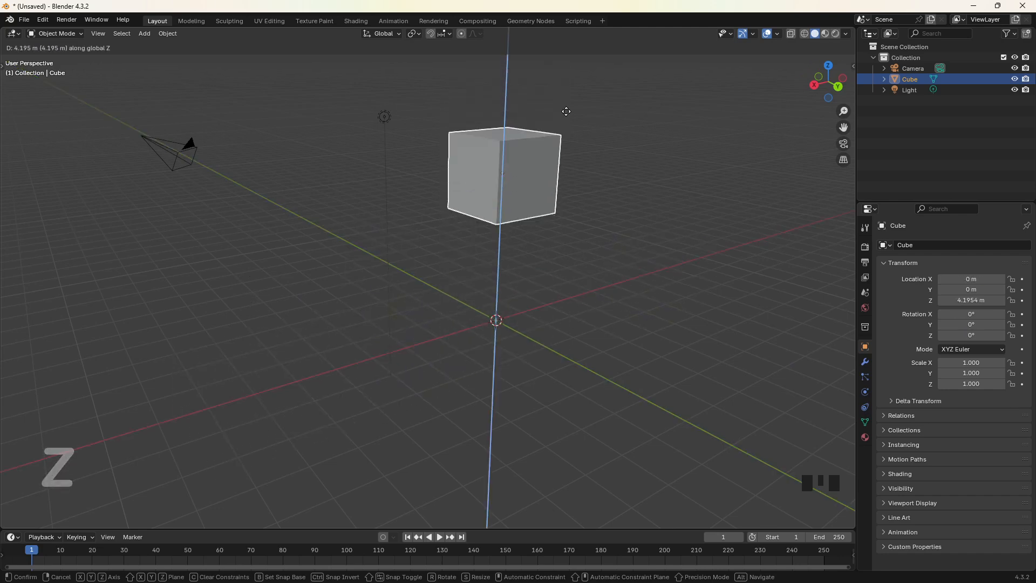
key("Escape")
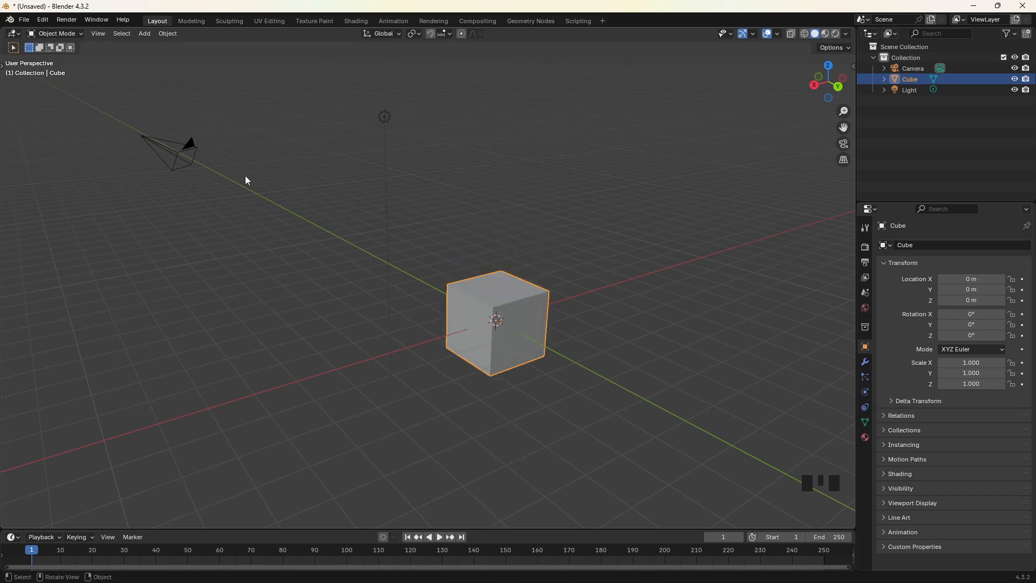
- Show the viewport's tool shelf and activate the Move tool for the cube
key("t")
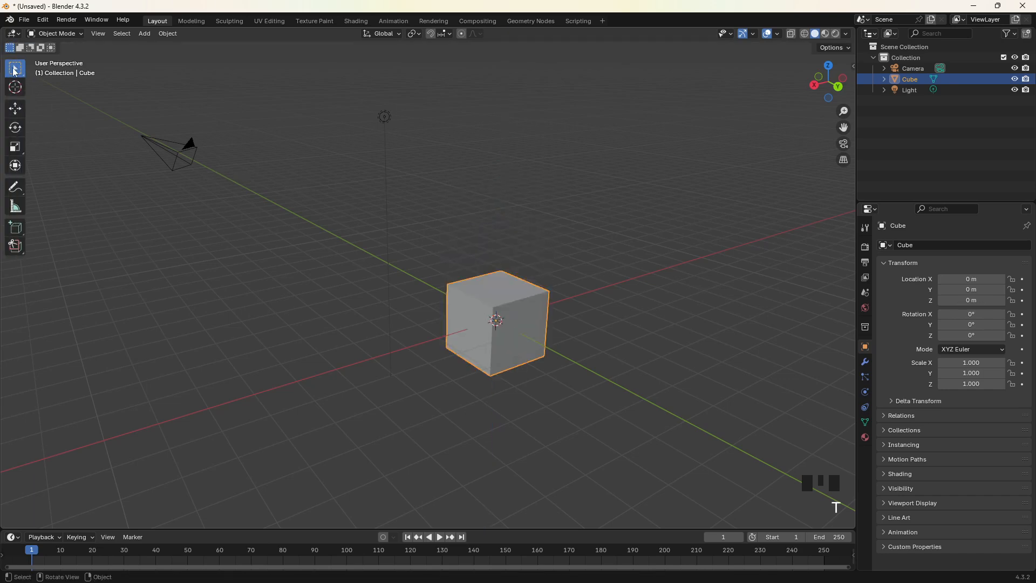
left_click(14, 110)
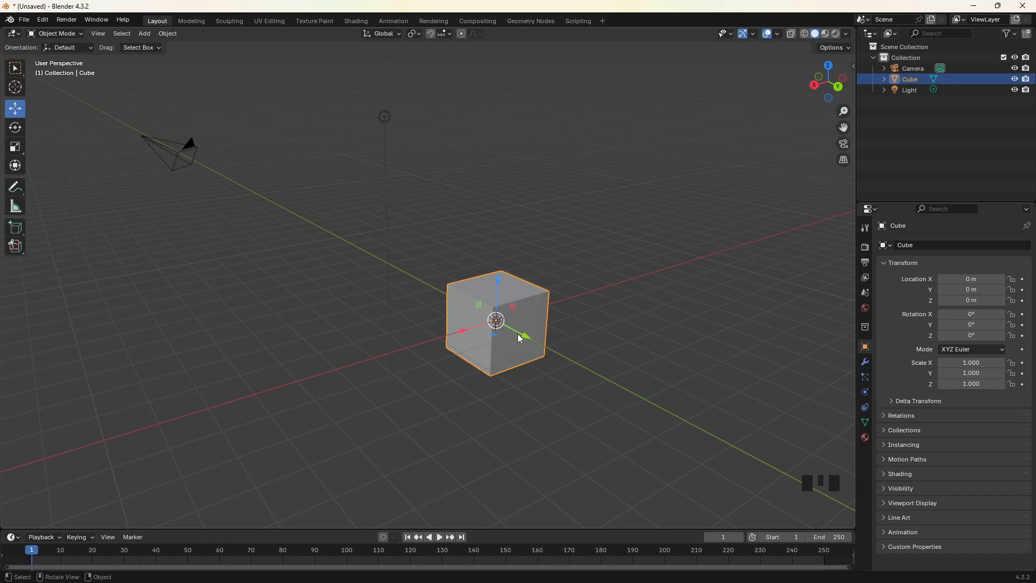
- Try moving the cube with the gizmo's single-axis arrows and two-axis plane handles, cancelling each move
left_click_drag(525, 336, 620, 373)
right_click(621, 372)
left_click_drag(463, 332, 523, 212)
right_click(458, 293)
right_click(522, 213)
left_click_drag(479, 302, 536, 296)
right_click(536, 297)
left_click_drag(495, 338, 489, 285)
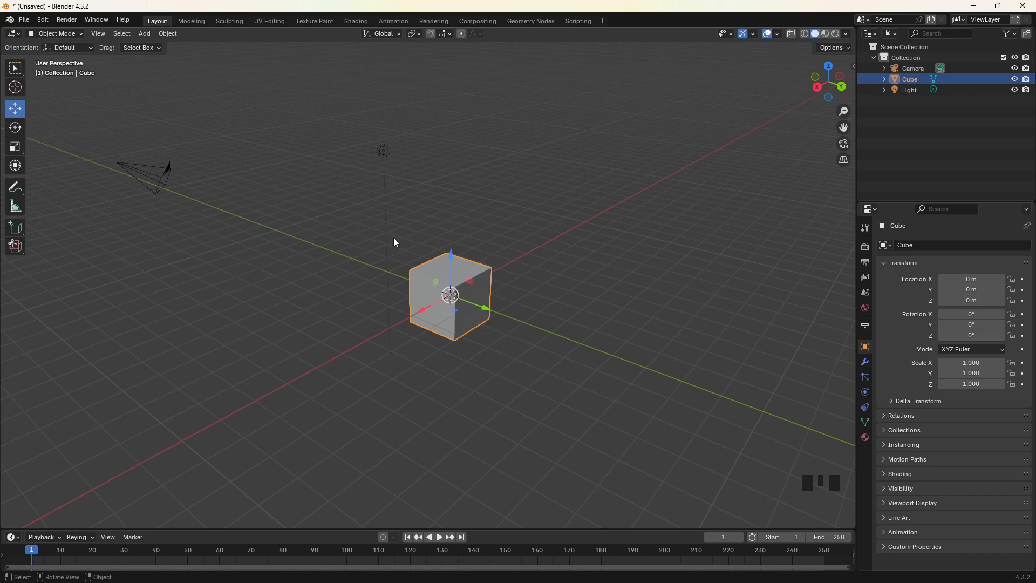
- Try moving the cube on the ground plane with the Z axis excluded, and cancel the move
key("g")
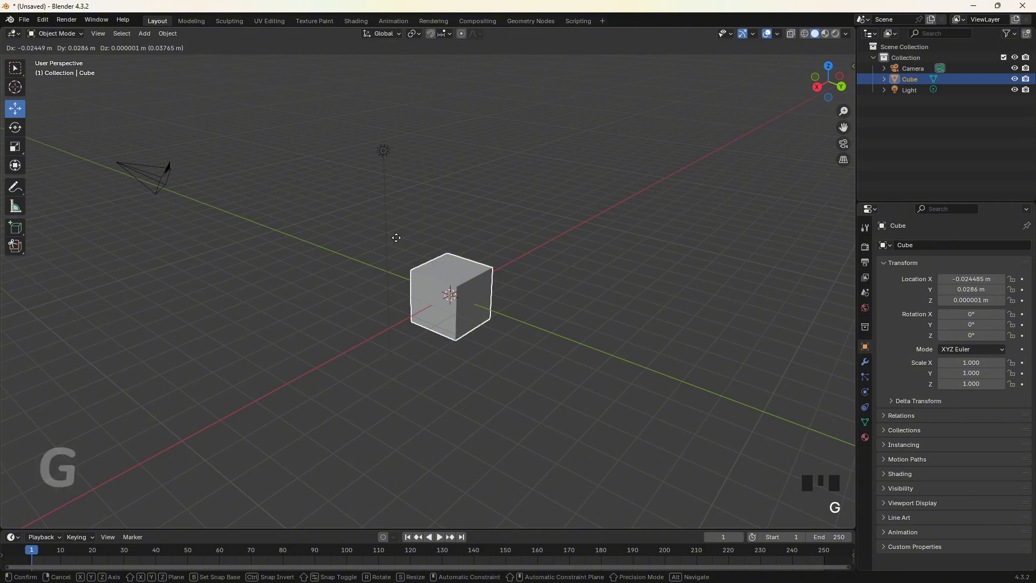
key("shift+z")
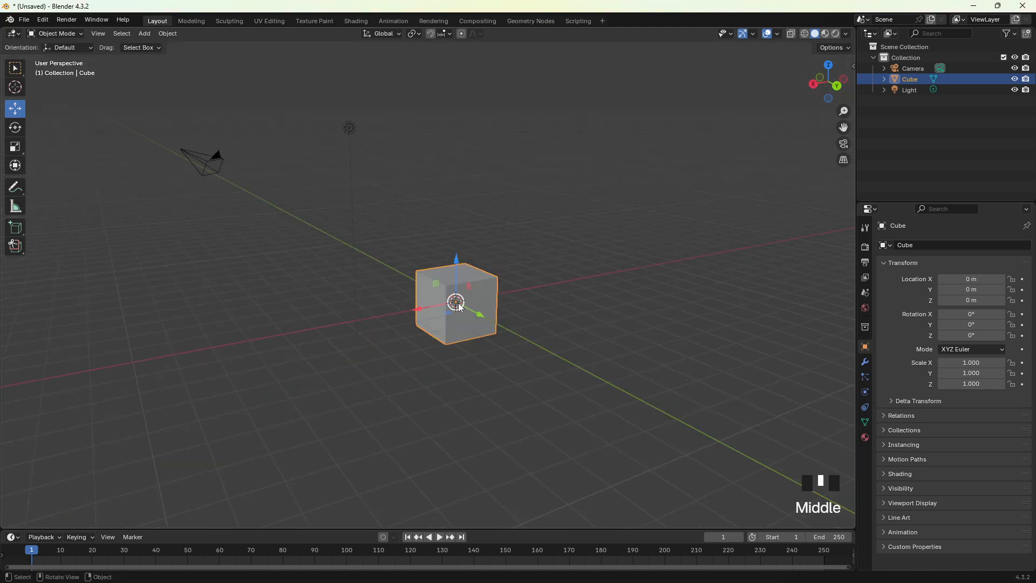
- Try moving the cube on the XZ plane with the Y axis excluded, and cancel the move
key("g")
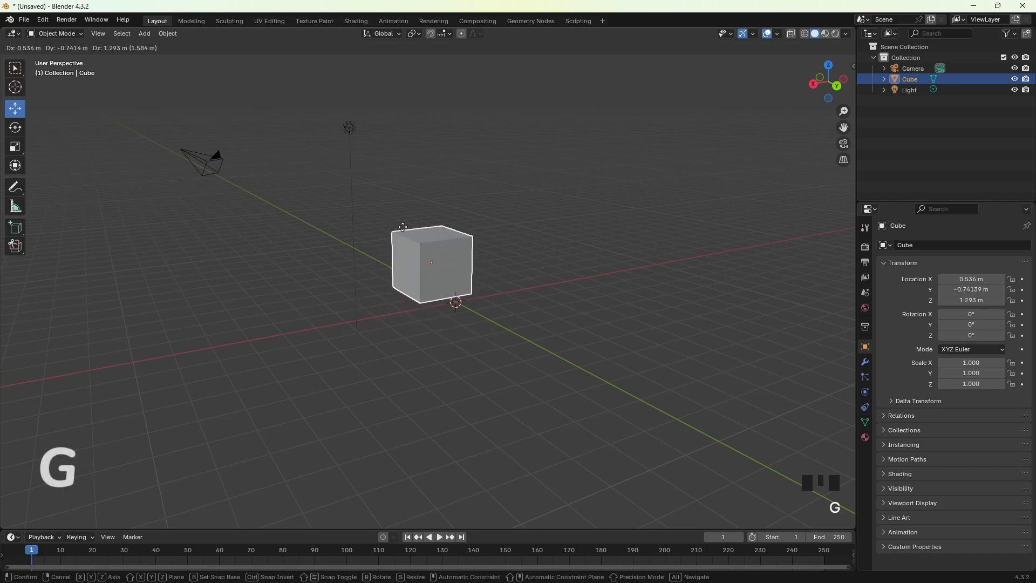
key("shift+y")
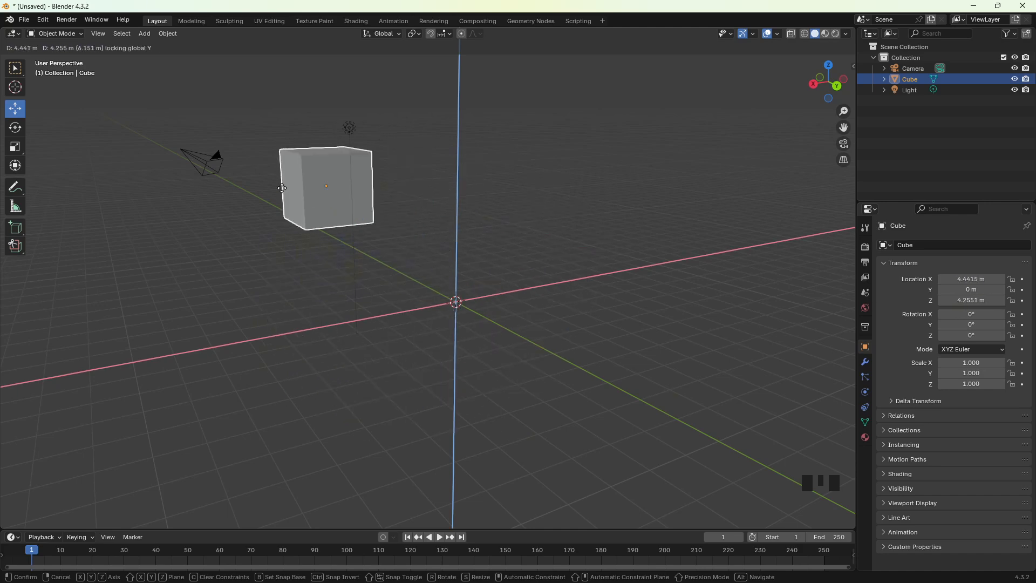
right_click(431, 265)
- Try rotating the cube freely and around the global X, Z and Y axes in turn, cancelling the rotation
middle_click_drag(371, 277, 395, 286)
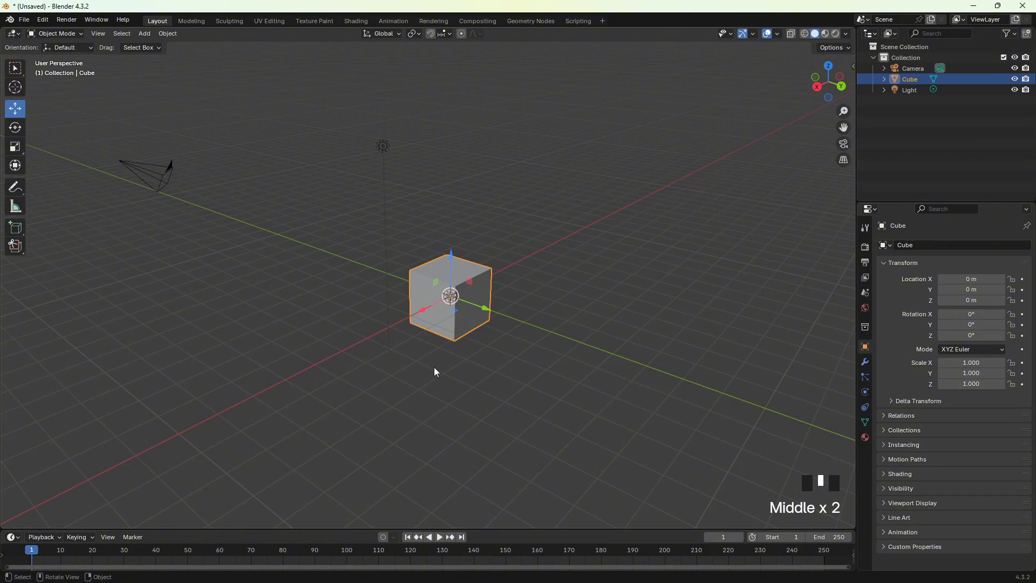
key("r")
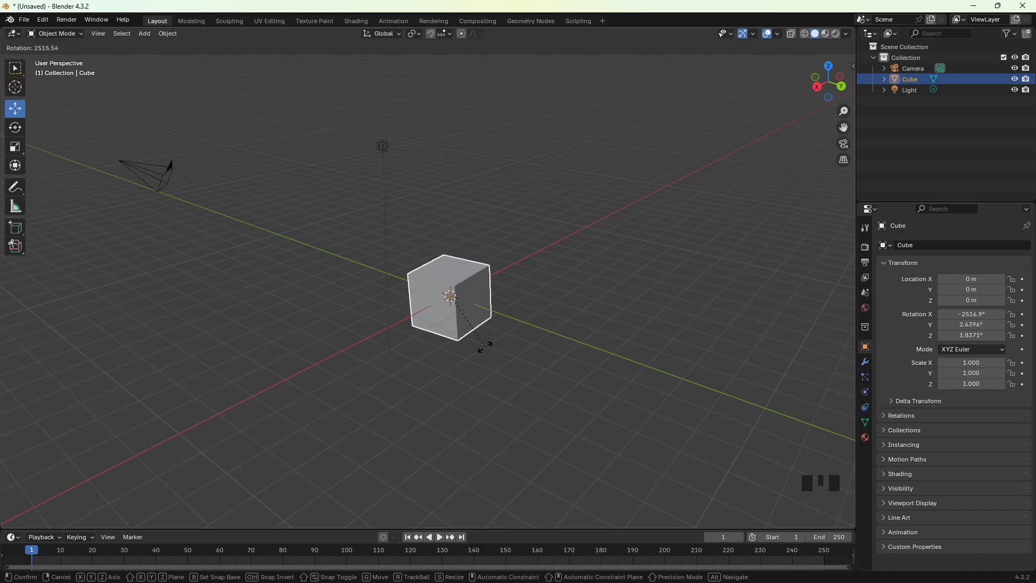
key("Escape")
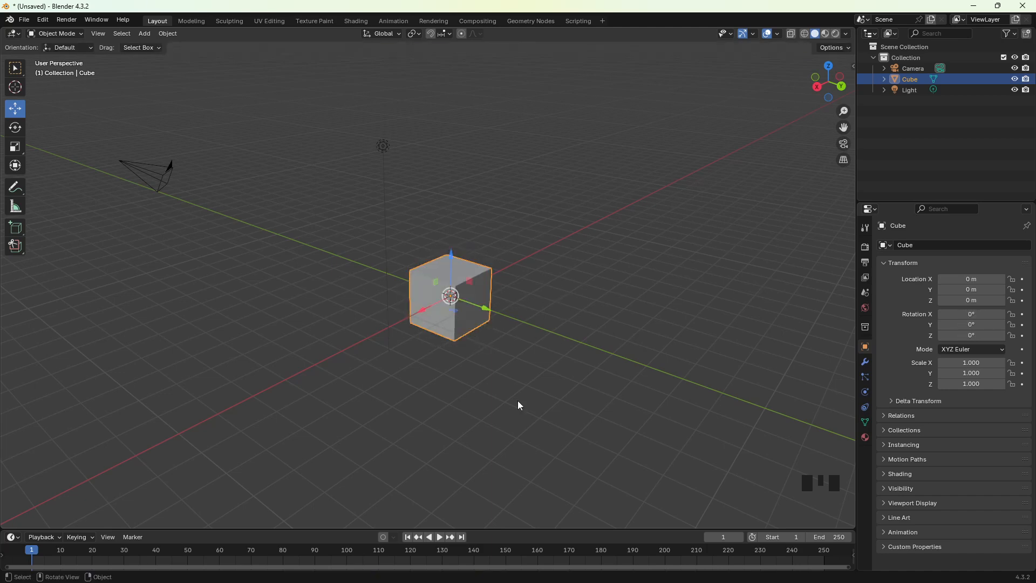
key("r")
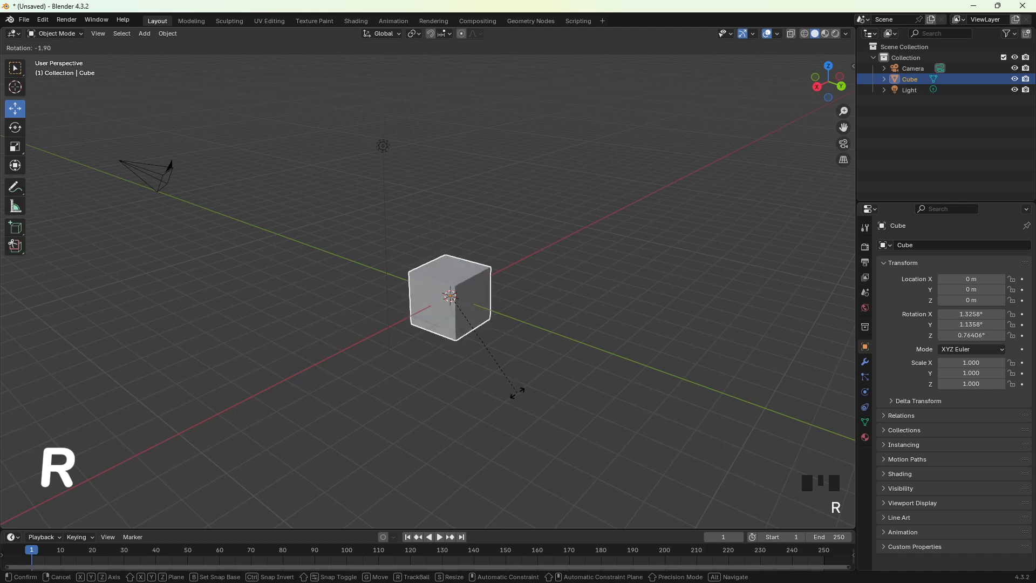
key("x")
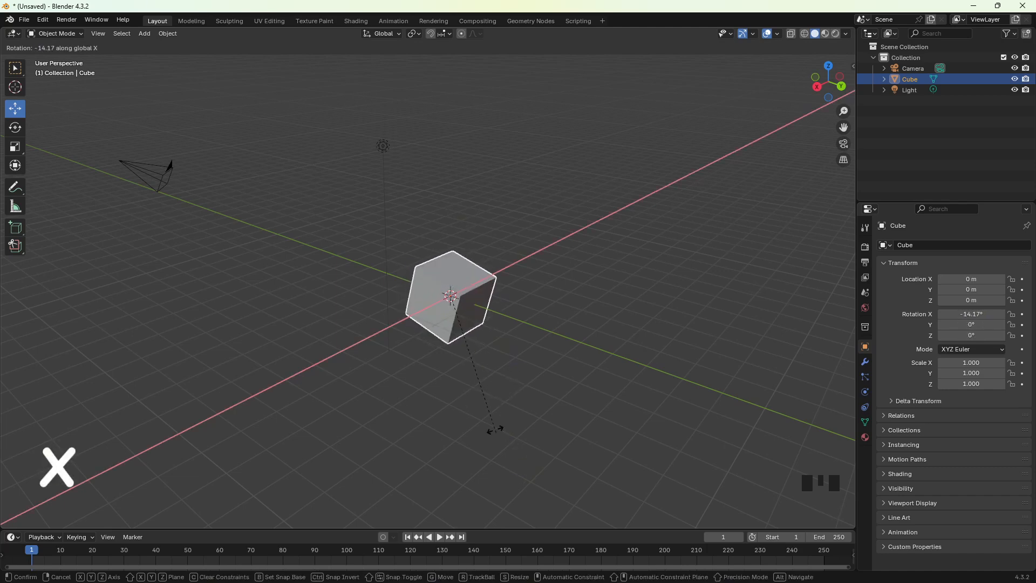
key("z")
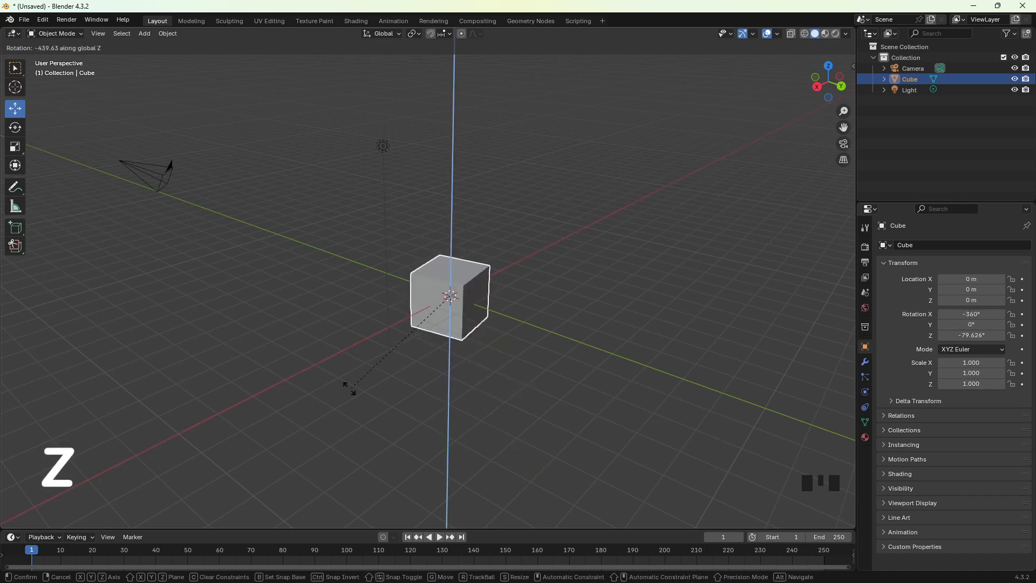
key("y")
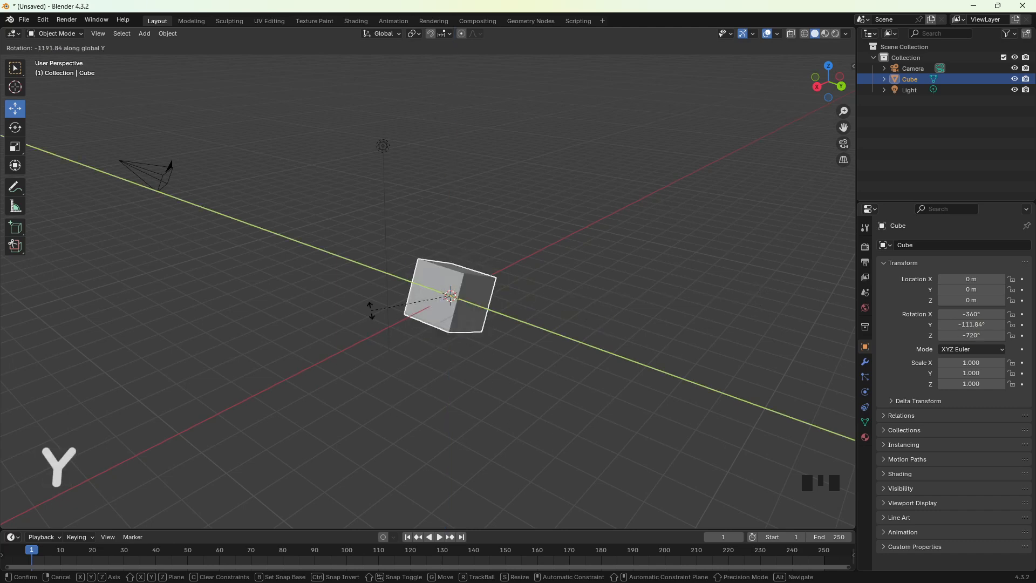
key("Escape")
- Activate the Rotate tool and try turning the cube with the gizmo's coloured axis rings and outer view ring, cancelling each rotation
left_click(15, 128)
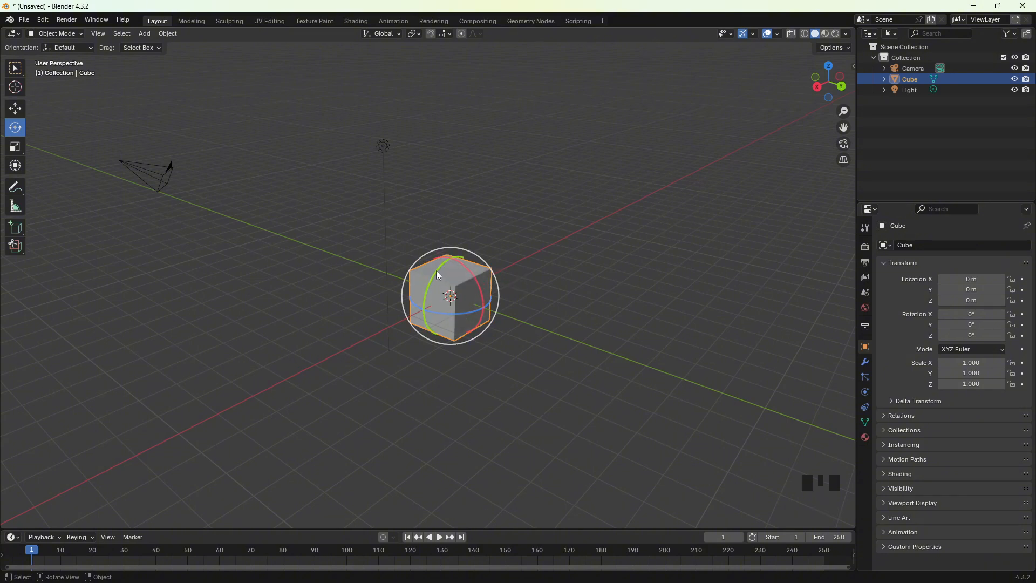
mouse_move(438, 268)
left_mouse_down()
mouse_move(356, 243)
mouse_move(270, 245)
mouse_move(495, 224)
mouse_move(431, 256)
left_mouse_up()
right_click(432, 256)
left_click_drag(477, 280, 458, 314)
right_click(458, 314)
left_click_drag(458, 314, 478, 302)
right_click(479, 303)
left_click_drag(478, 253, 474, 318)
right_click(474, 319)
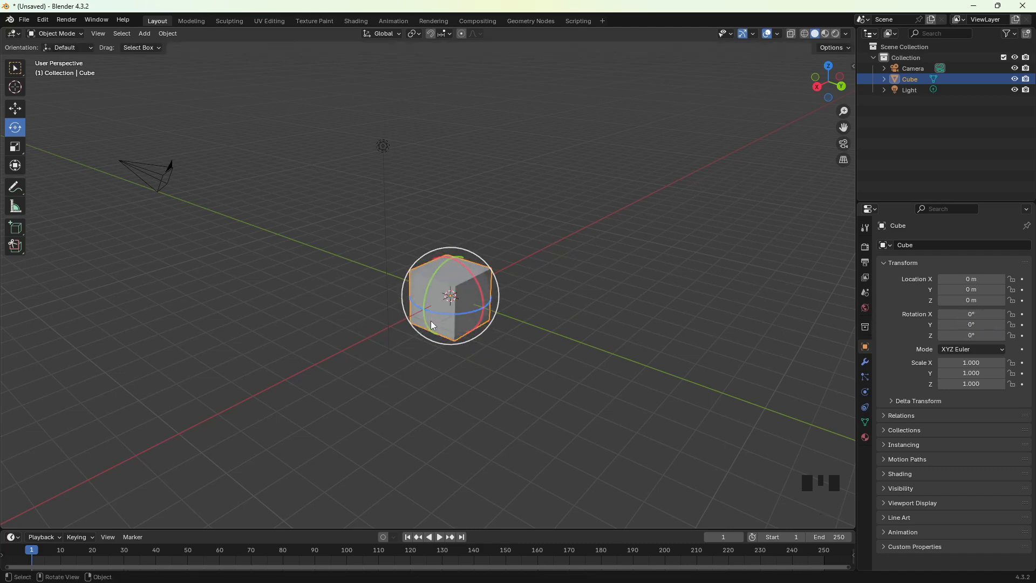
left_click_drag(477, 255, 408, 287)
right_click(410, 287)
left_click_drag(454, 315, 437, 325)
- Try scaling the cube uniformly and along the global Y, X and Z axes in turn, cancelling each scale
middle_click_drag(437, 325, 621, 379)
key("s")
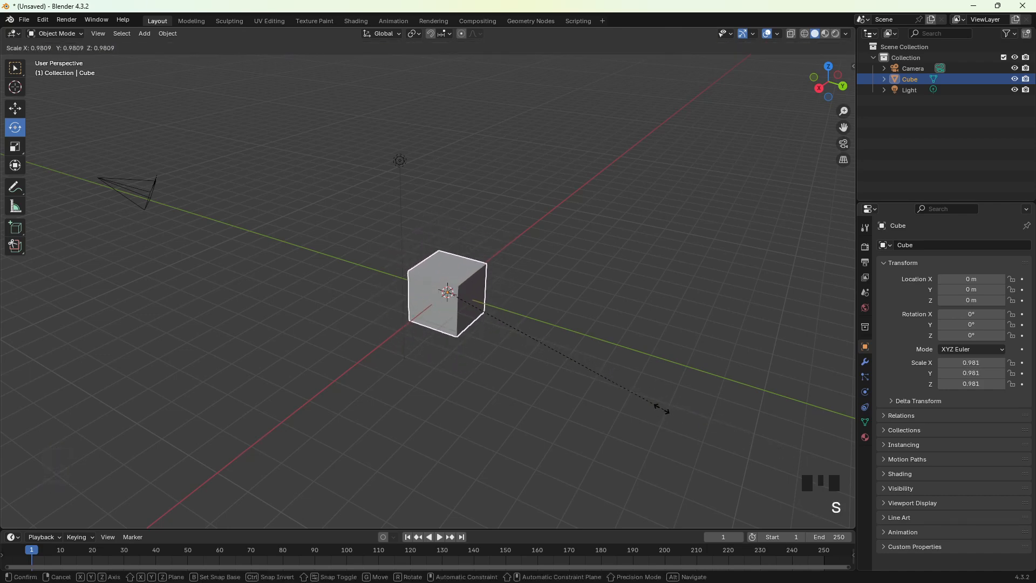
right_click(542, 367)
key("s")
key("y")
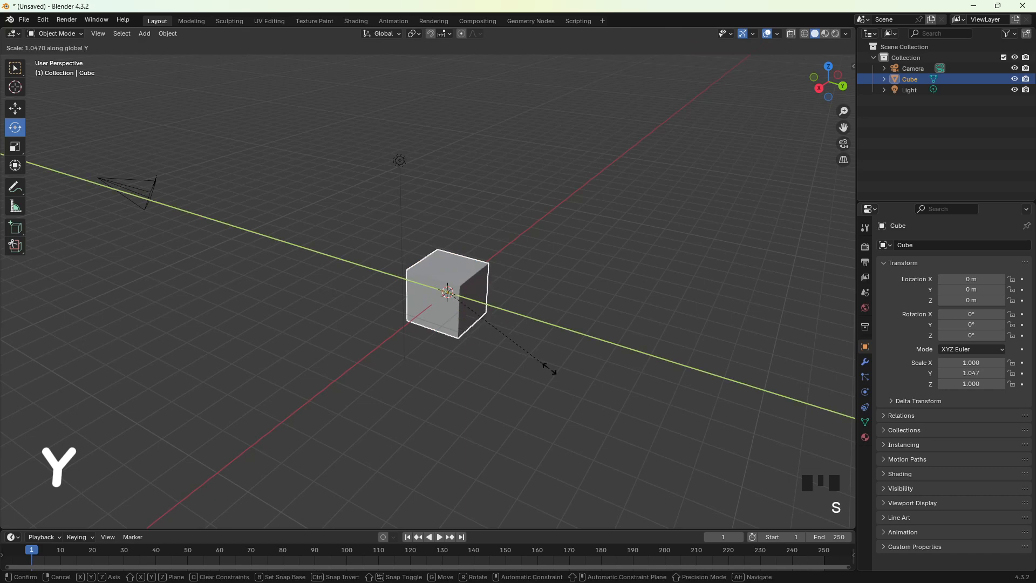
right_click(363, 409)
key("s")
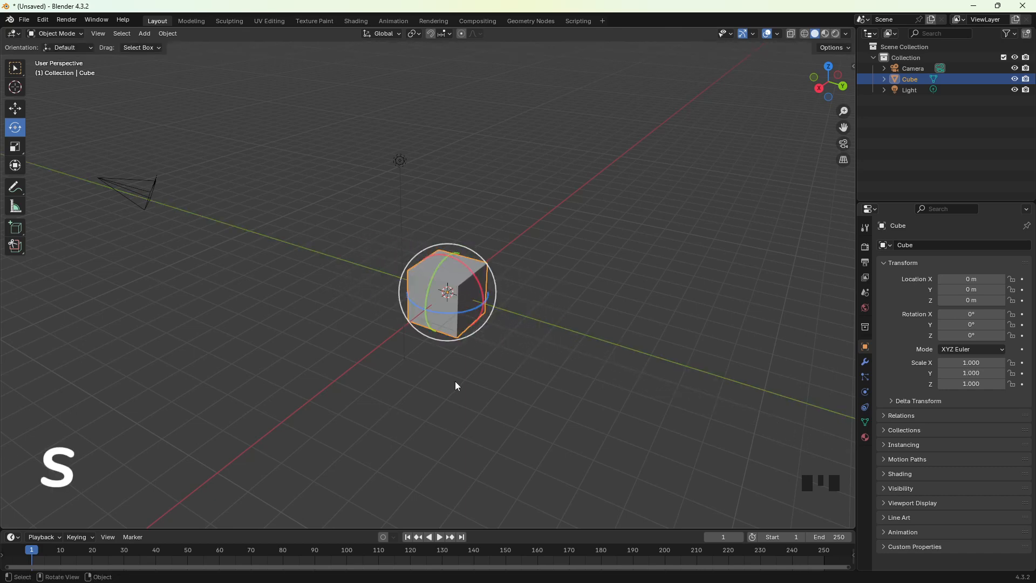
key("x")
key("s")
key("z")
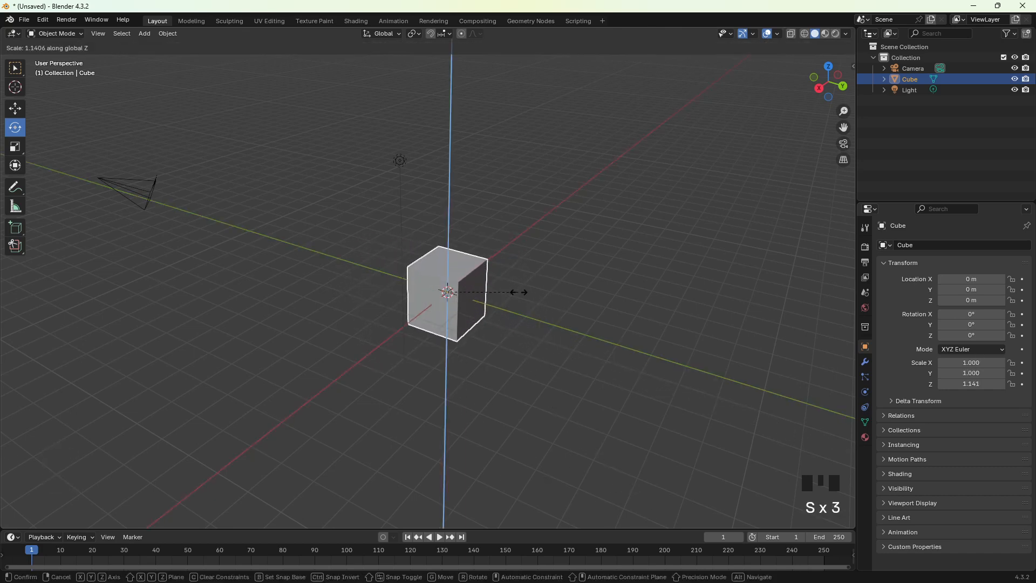
right_click(861, 393)
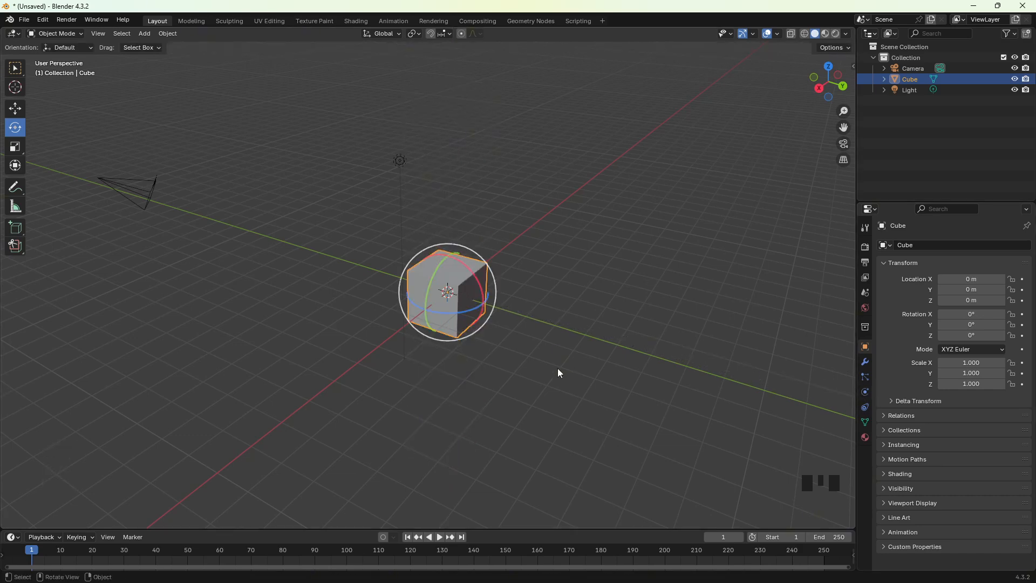
- Try scaling the cube with the Z axis excluded and then along Z only, cancelling both scales
key("s")
key("shift+z")
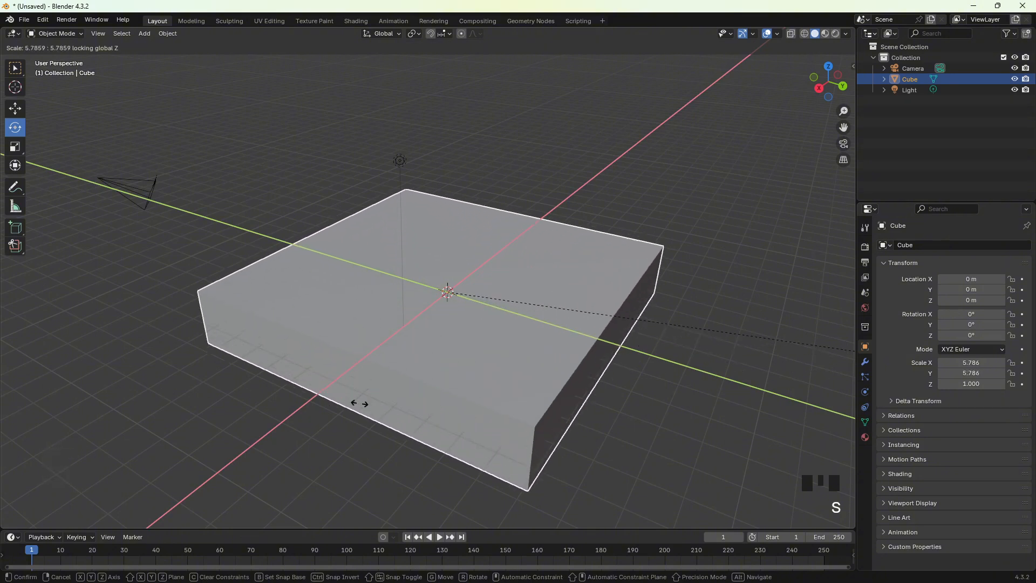
right_click(585, 283)
key("s")
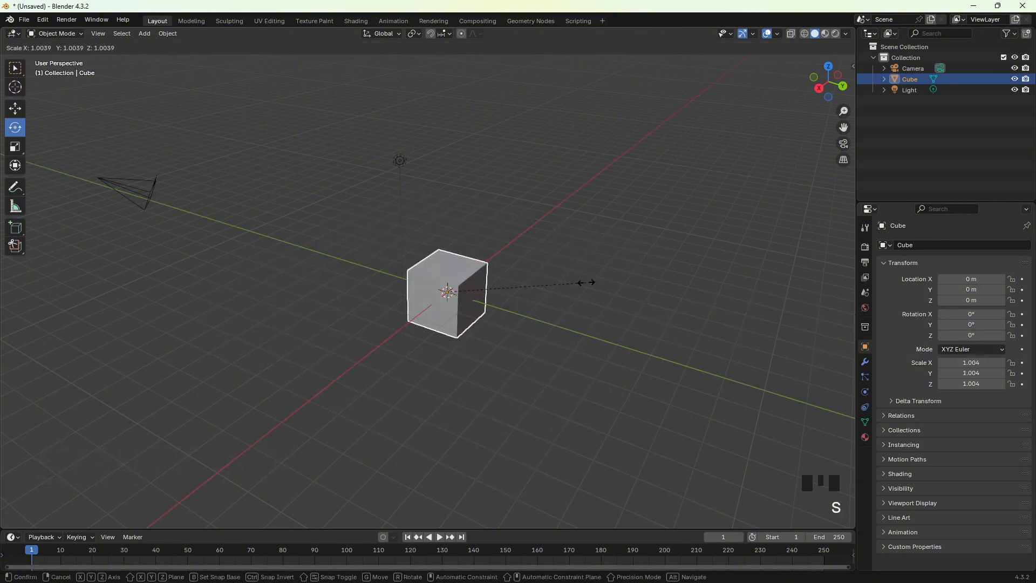
key("z")
right_click(294, 326)
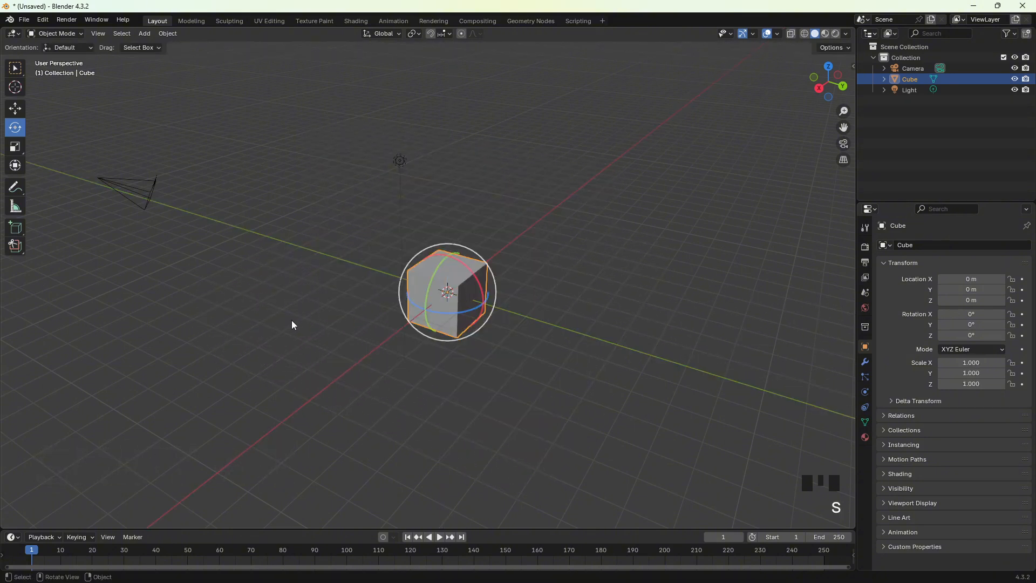
- Activate the Scale tool and try resizing the cube with the gizmo's Y handle and outer ring, cancelling each scale
left_click(18, 149)
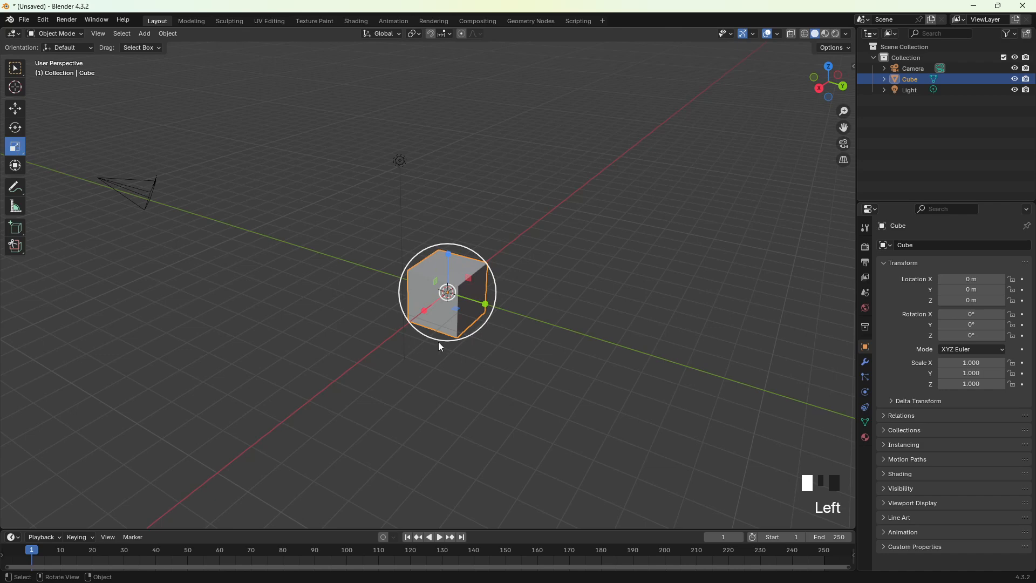
left_click_drag(486, 304, 375, 243)
right_click(375, 243)
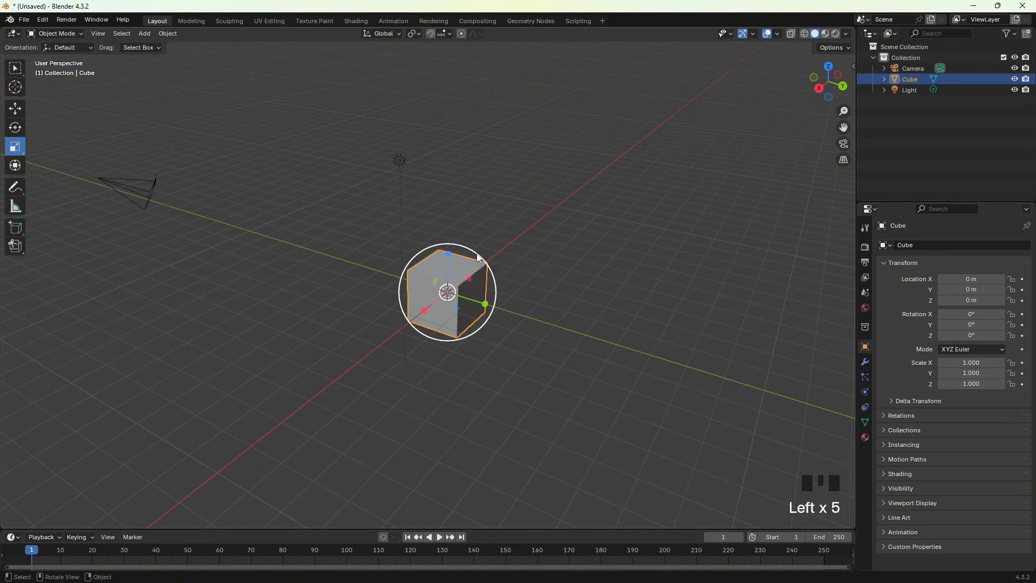
left_click_drag(482, 254, 510, 190)
right_click(500, 263)
right_click(510, 190)
- Select the camera, the light and the cube in turn, ending with the cube selected
middle_click_drag(430, 252, 564, 376)
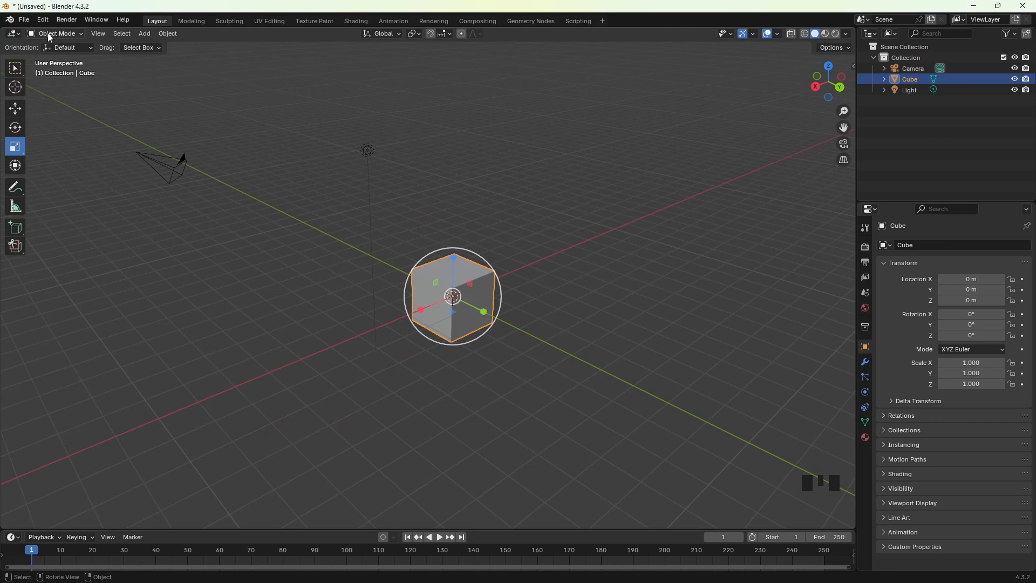
left_click(179, 170)
left_click(367, 151)
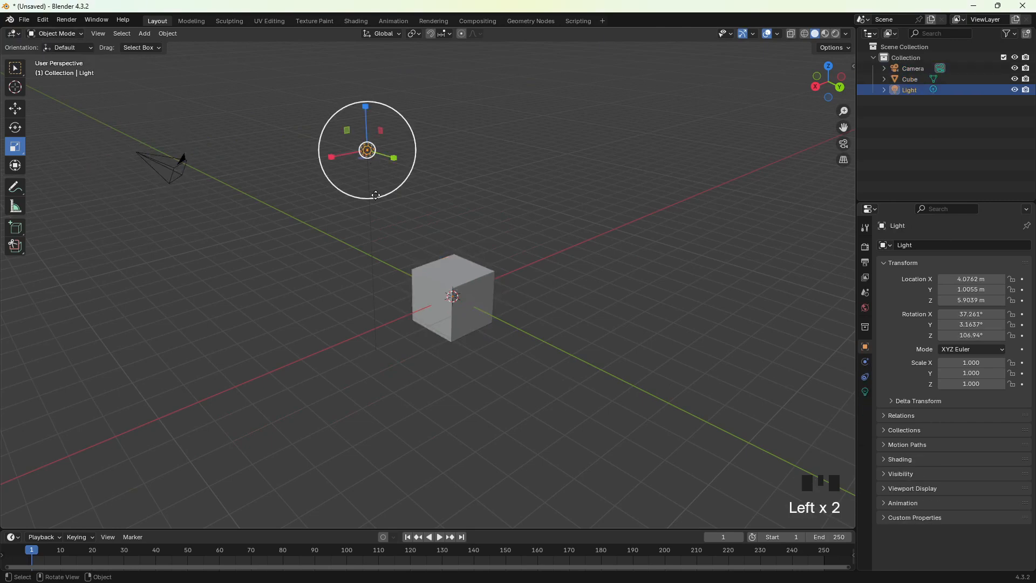
left_click(436, 289)
left_click(167, 159)
left_click(378, 154)
left_click(465, 263)
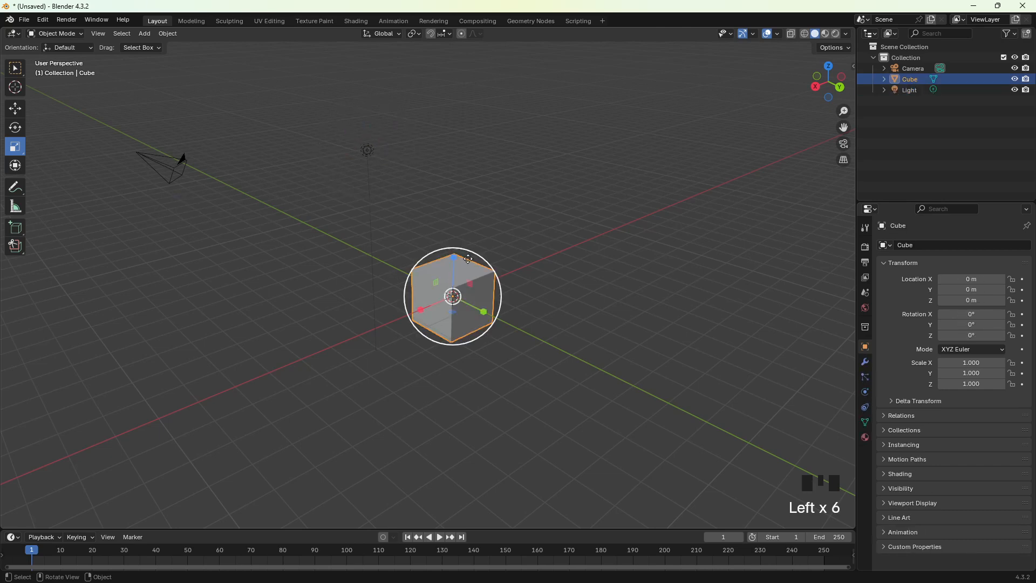
- Switch the cube to Edit Mode and select corner vertices of its top face one at a time
left_click(55, 33)
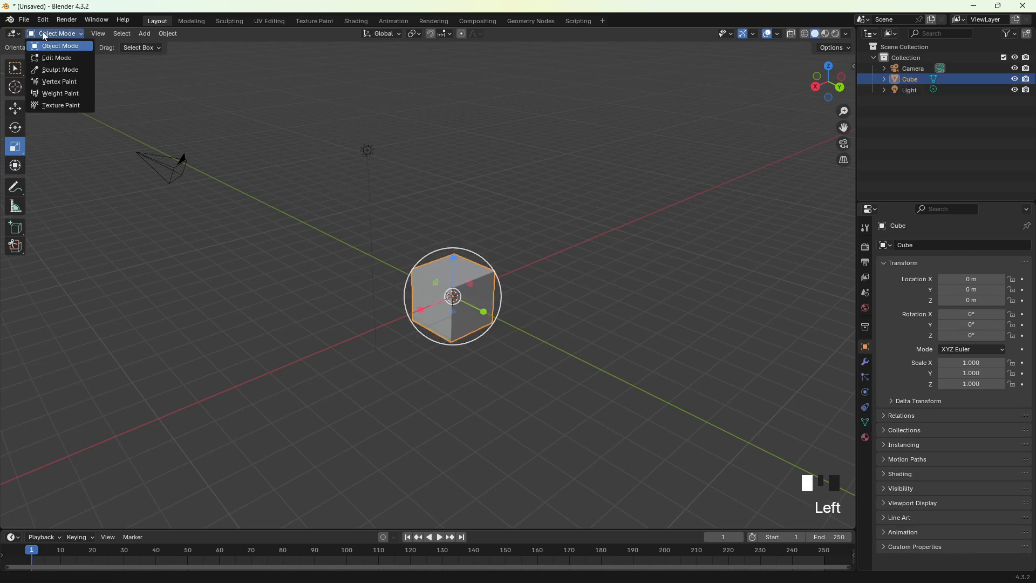
left_click(45, 58)
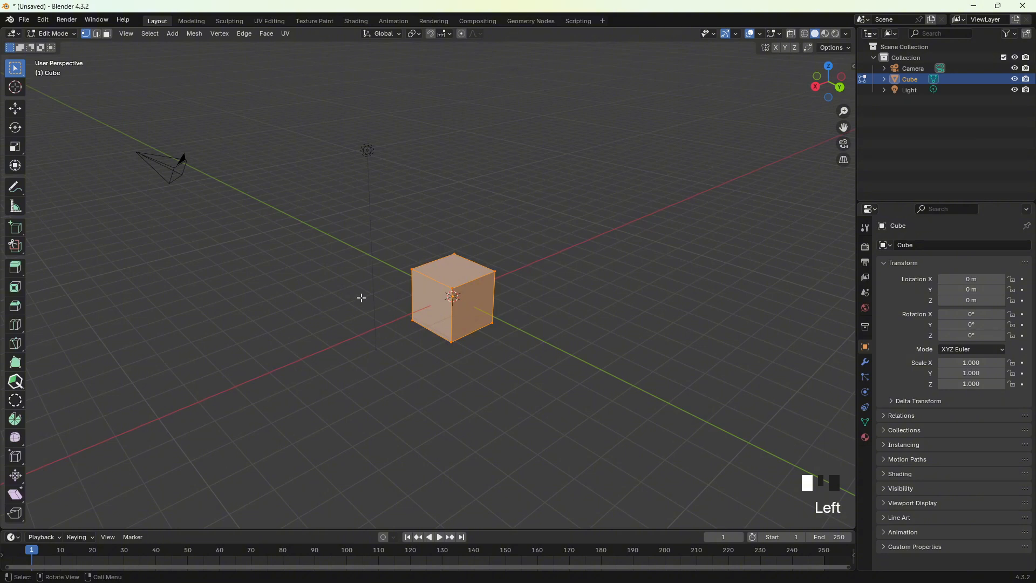
left_click(413, 269)
left_click(455, 253)
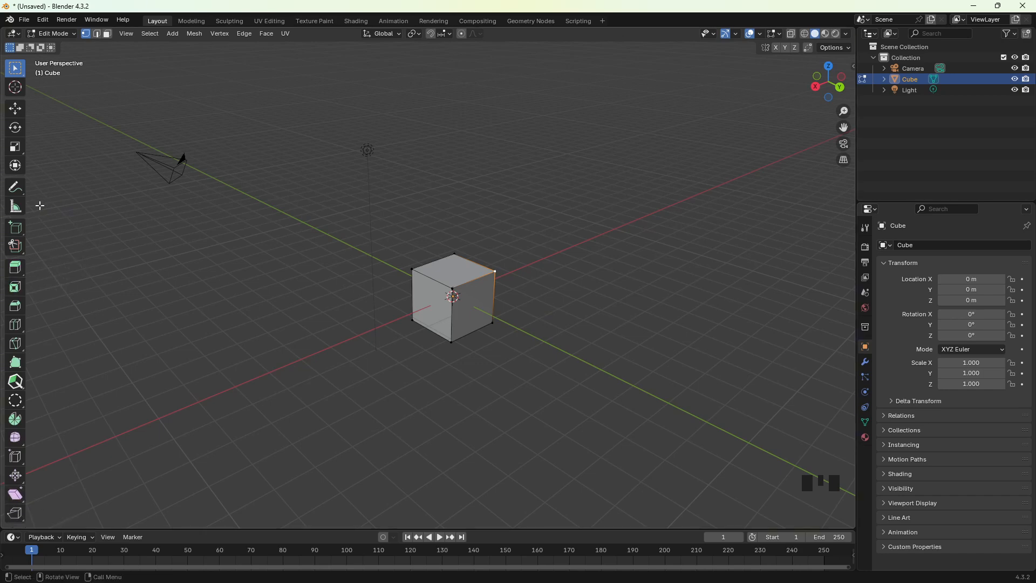
- Activate the Move tool and try moving the selected top corner vertex with the gizmo's plane handle and axis arrows, cancelling the moves
left_click(23, 107)
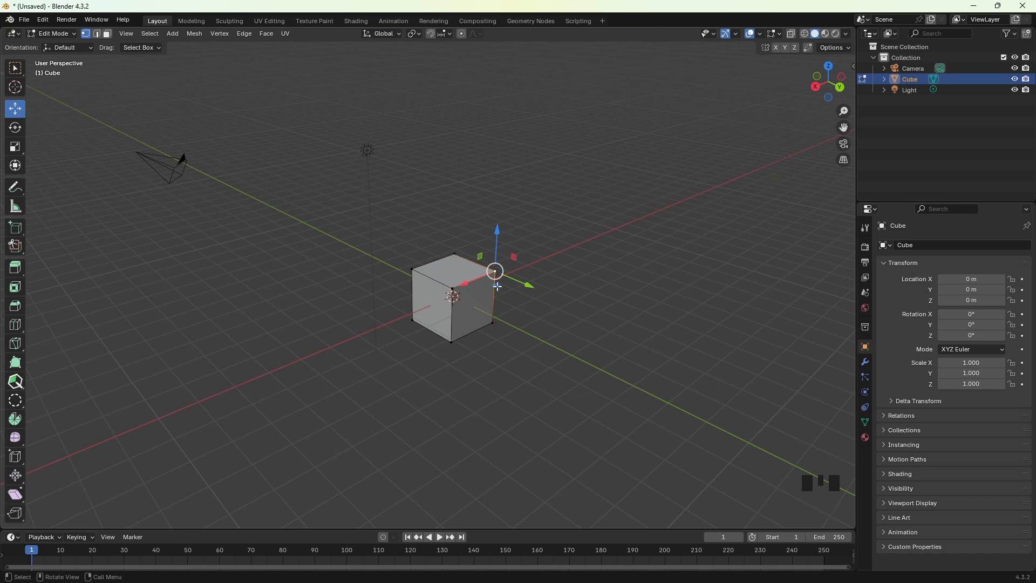
left_click_drag(497, 286, 517, 293)
right_click(518, 293)
mouse_move(497, 241)
left_mouse_down()
mouse_move(496, 134)
mouse_move(498, 235)
left_mouse_up()
left_click_drag(516, 278, 523, 244)
- Try moving the selected vertex along the global X, Y and Z axes in turn, and cancel the move
key("g")
key("x")
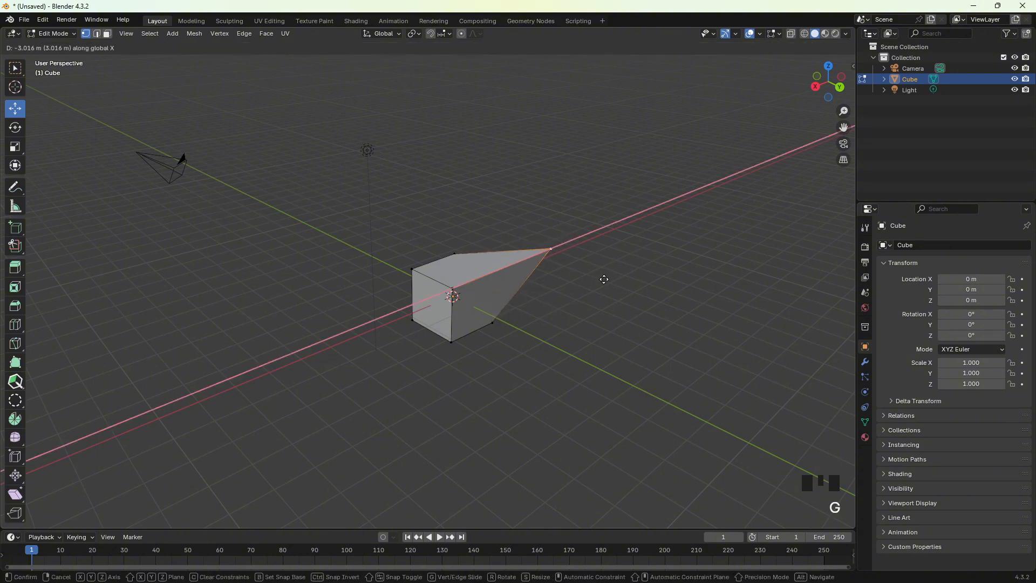
key("y")
key("z")
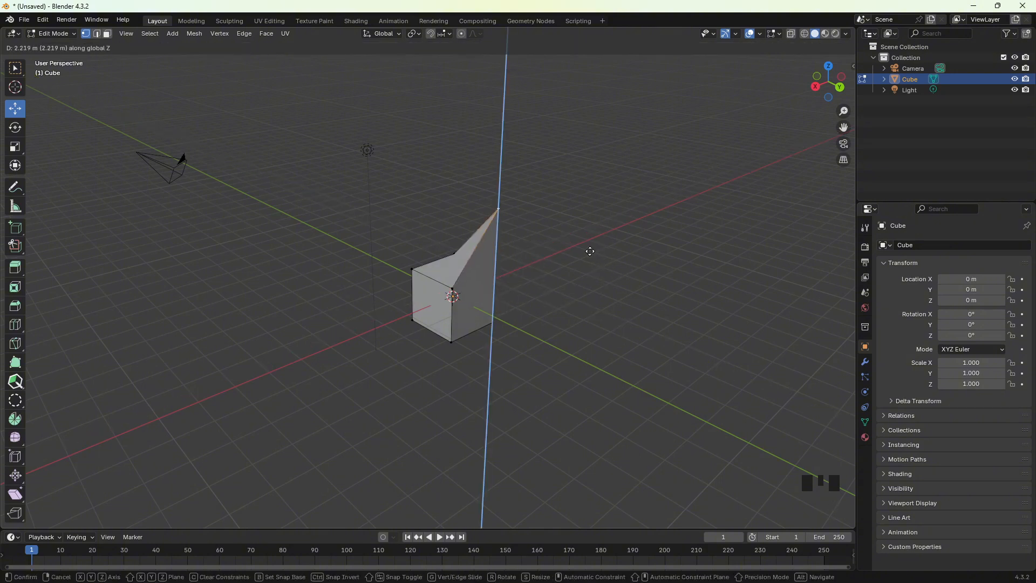
key("Escape")
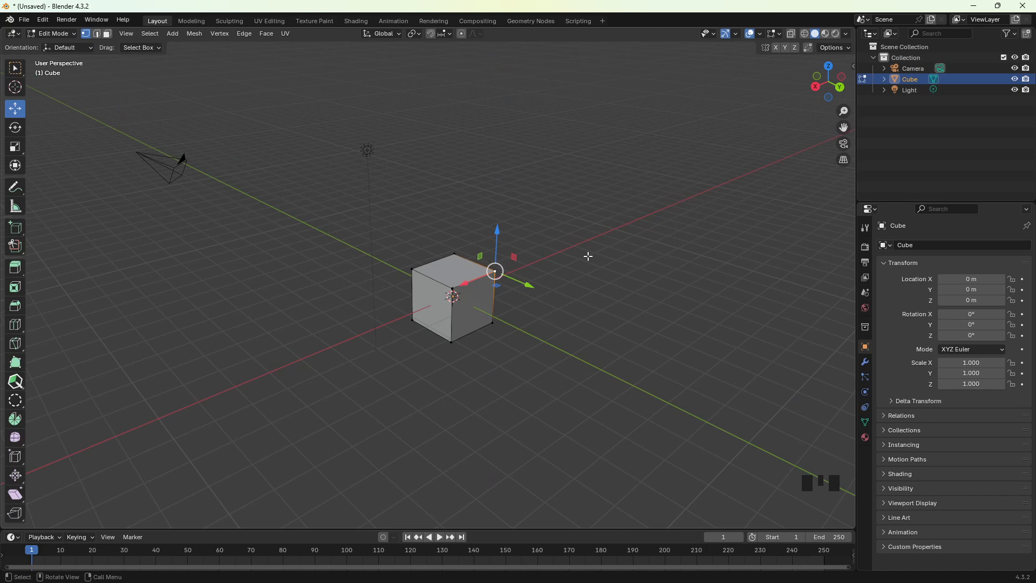
- Activate the Rotate tool and try rotating one top vertex, then two, cancelling the rotation and adding a third vertex to the selection
left_click(17, 133)
left_click_drag(520, 250, 530, 284)
left_click(452, 288, "shift")
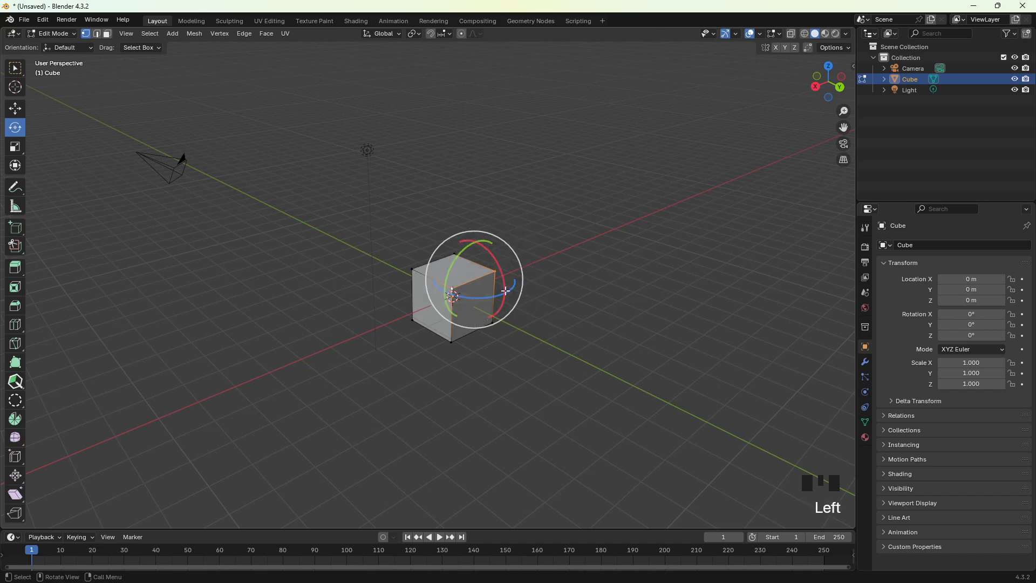
left_click_drag(471, 299, 482, 272)
right_click(499, 296)
left_click(409, 269, "shift")
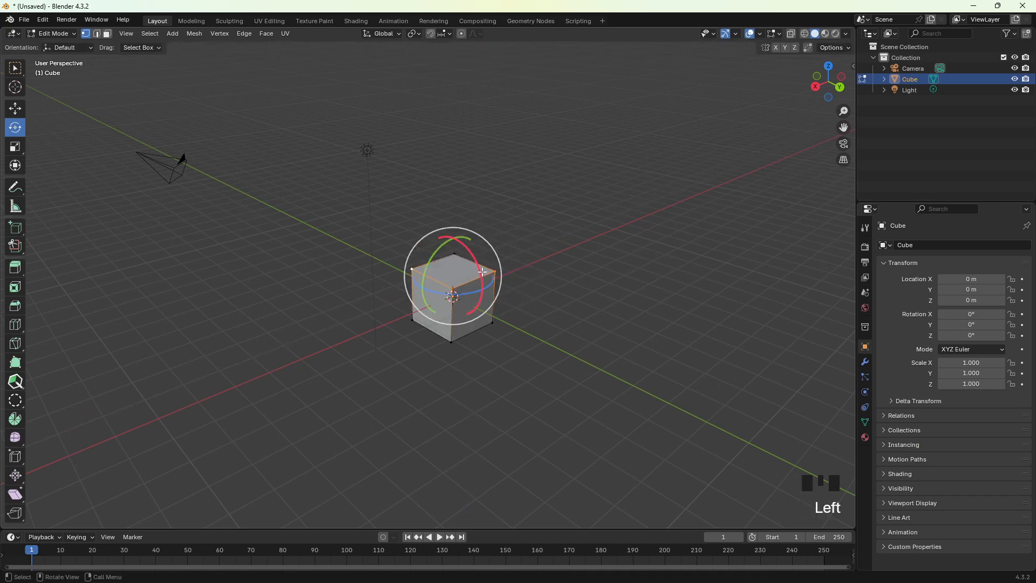
- Activate the Scale tool and try scaling a single top corner vertex, then two adjacent top vertices along X
left_click(11, 147)
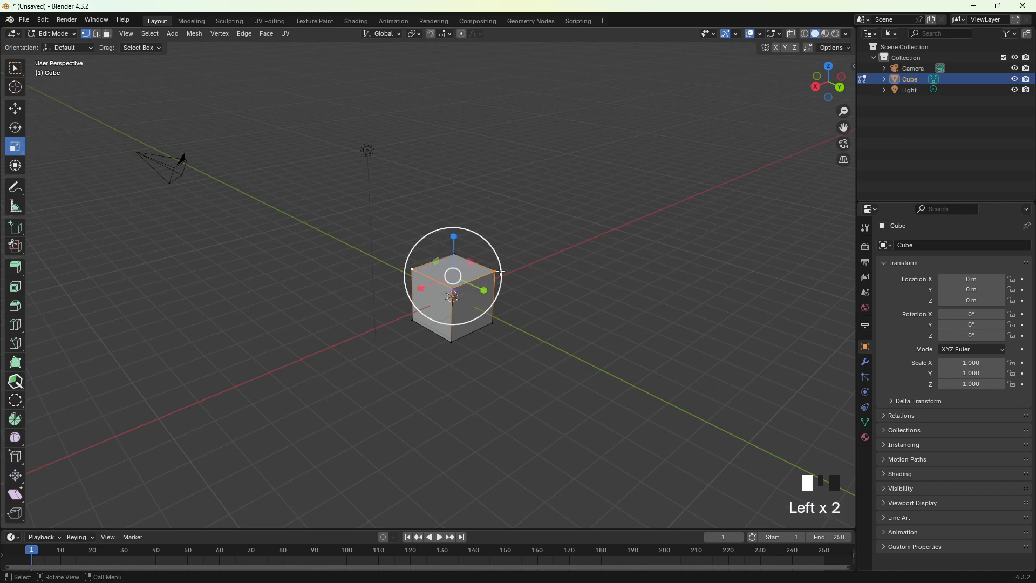
left_click(537, 278)
left_click(537, 279)
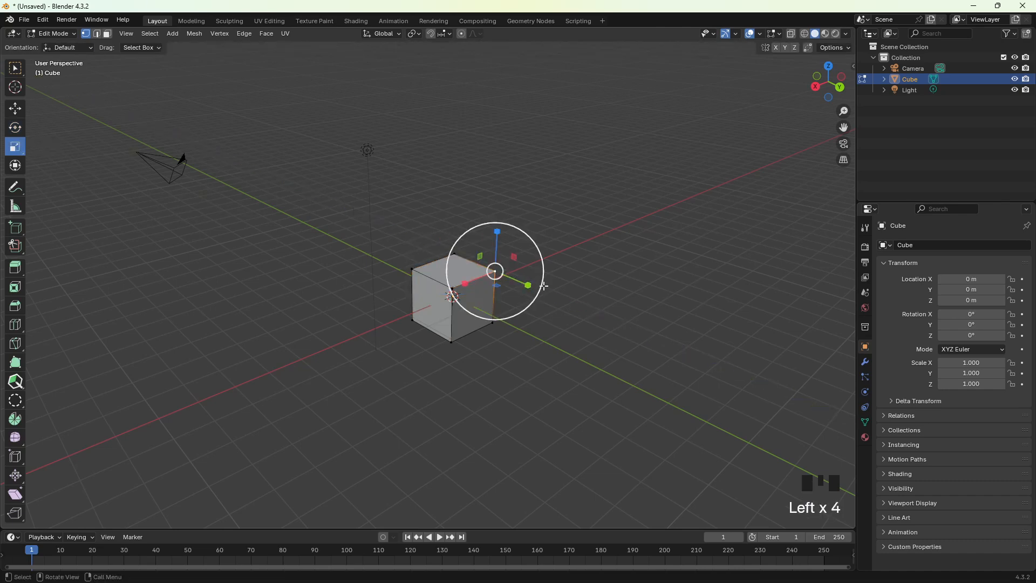
left_click(455, 287, "shift")
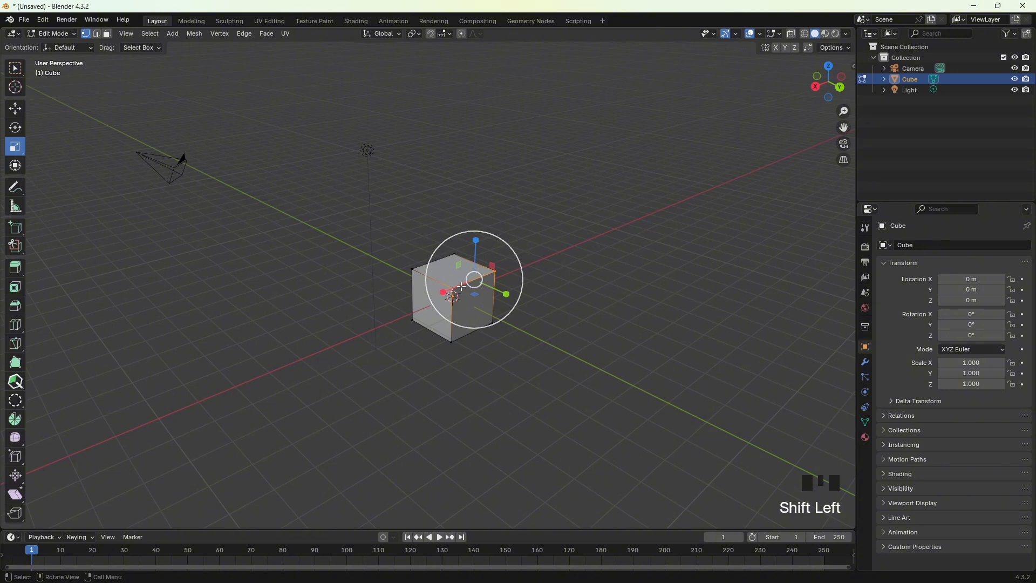
mouse_move(442, 294)
left_mouse_down()
mouse_move(464, 284)
mouse_move(416, 303)
mouse_move(475, 277)
mouse_move(442, 292)
left_mouse_up()
middle_click_drag(284, 277, 585, 331)
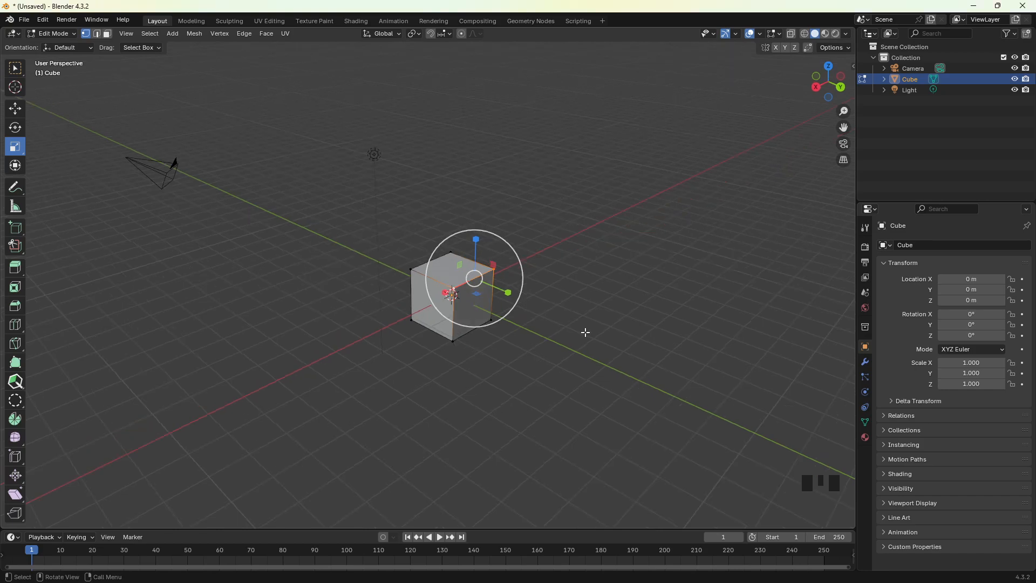